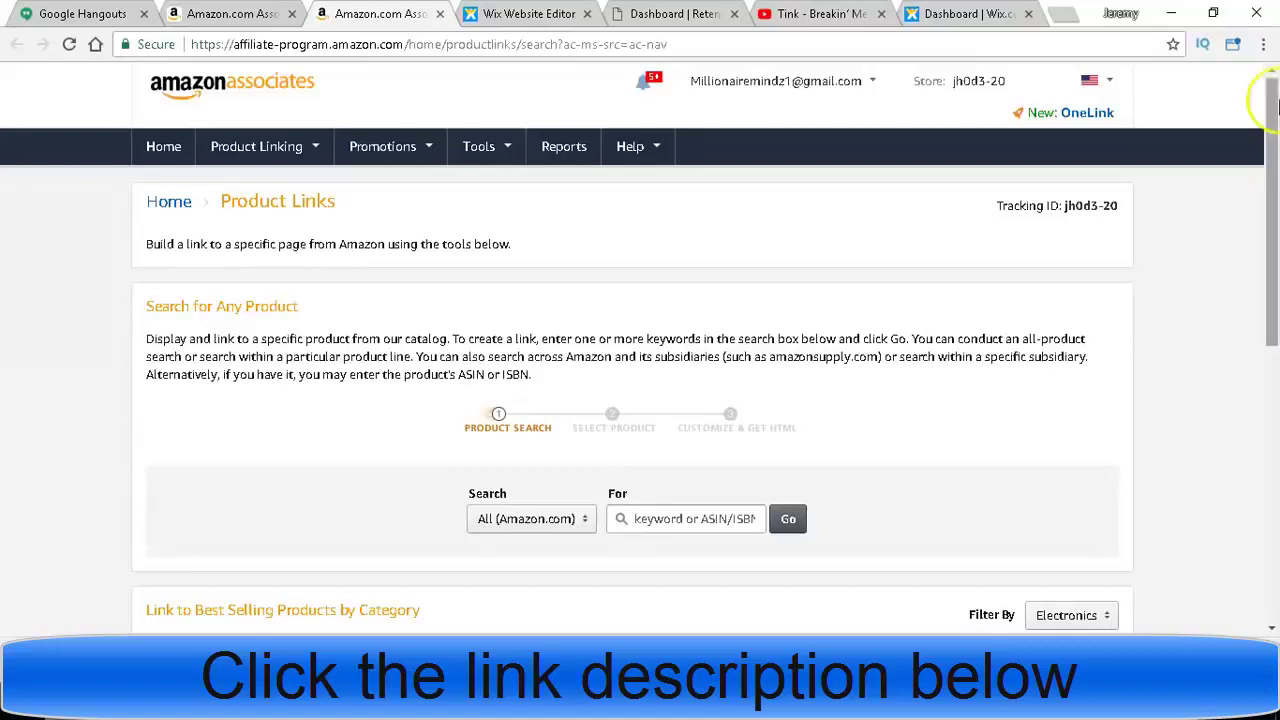
- Open Google in a new browser tab and search for "amazon affliate"
click(1063, 14)
text(go)
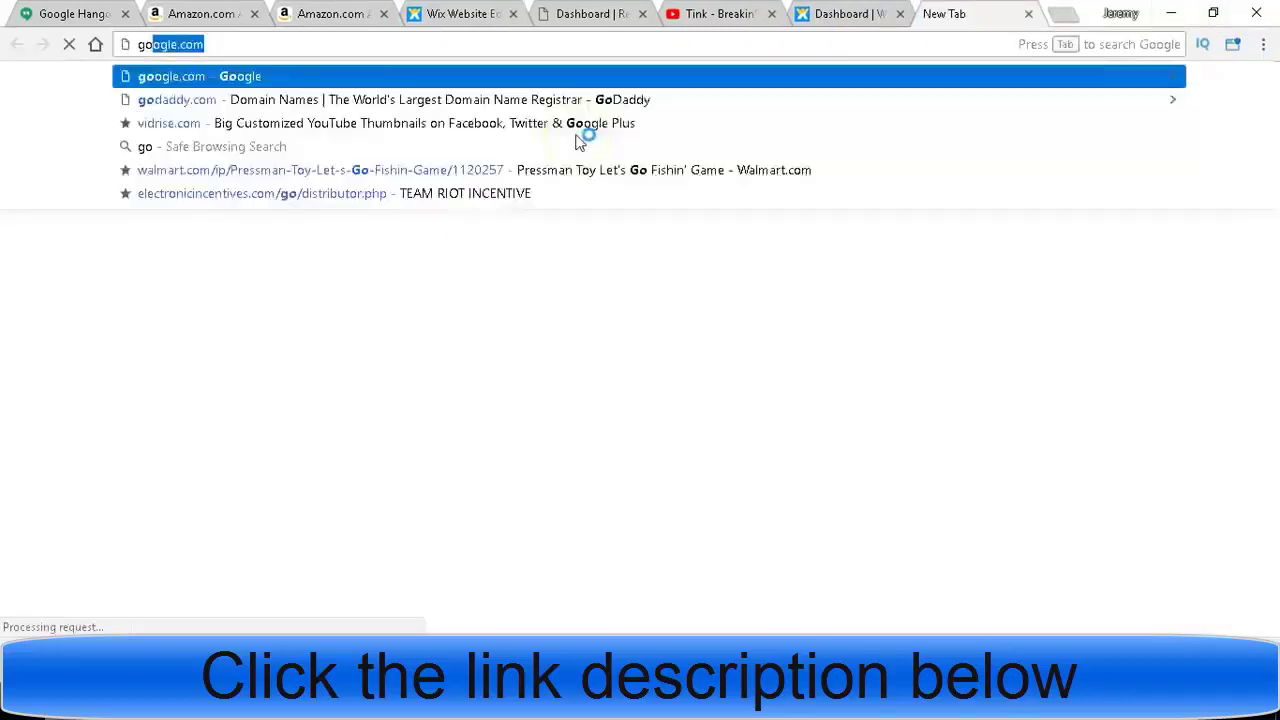
key(Return)
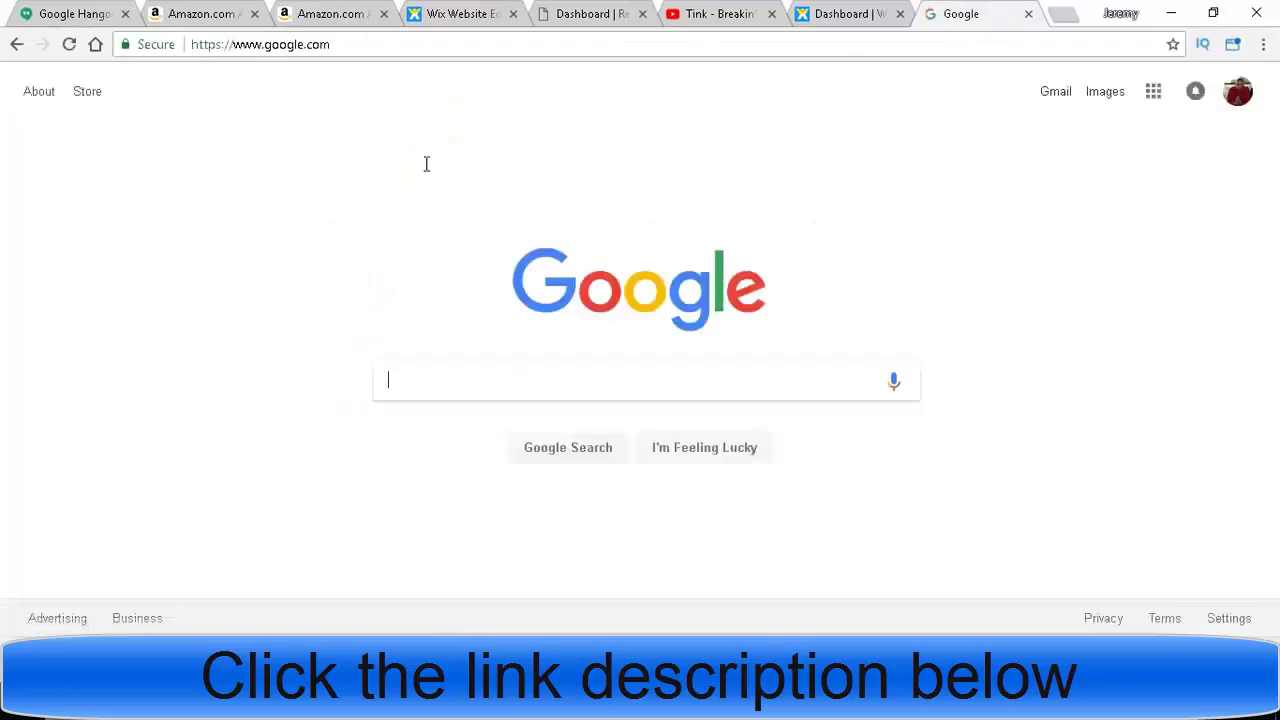
text(amazon )
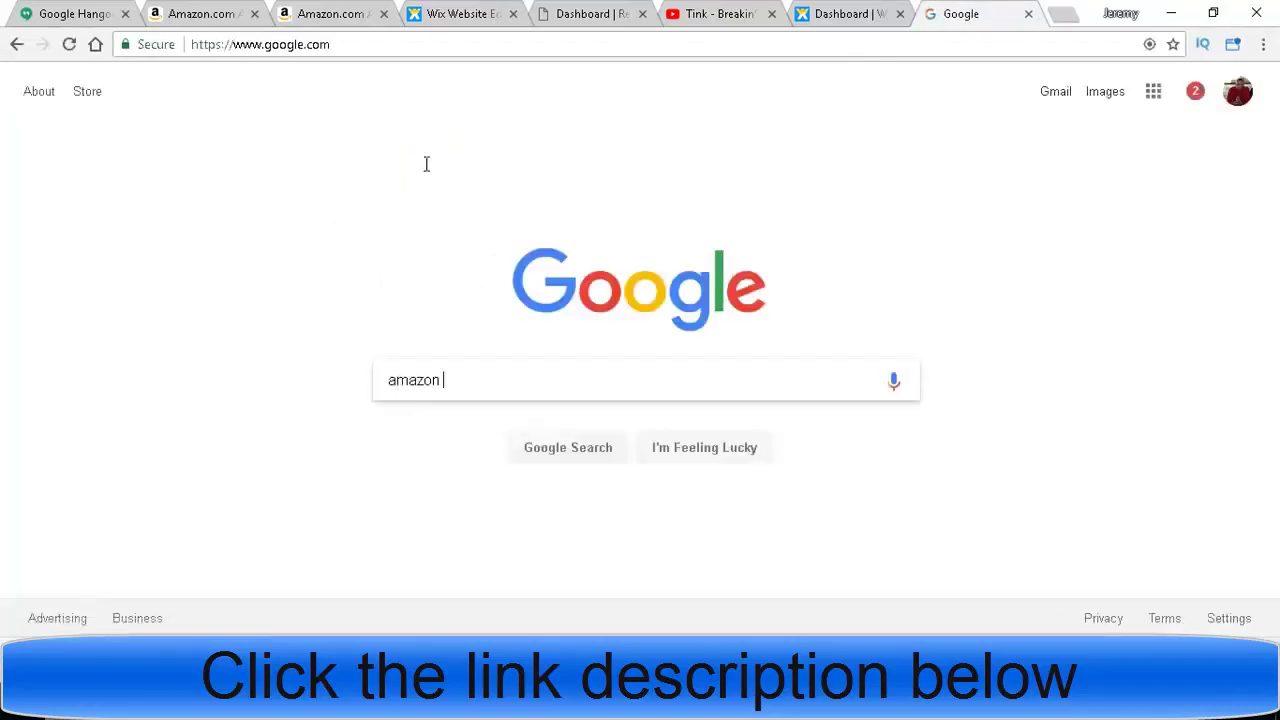
text(affliate)
key(Return)
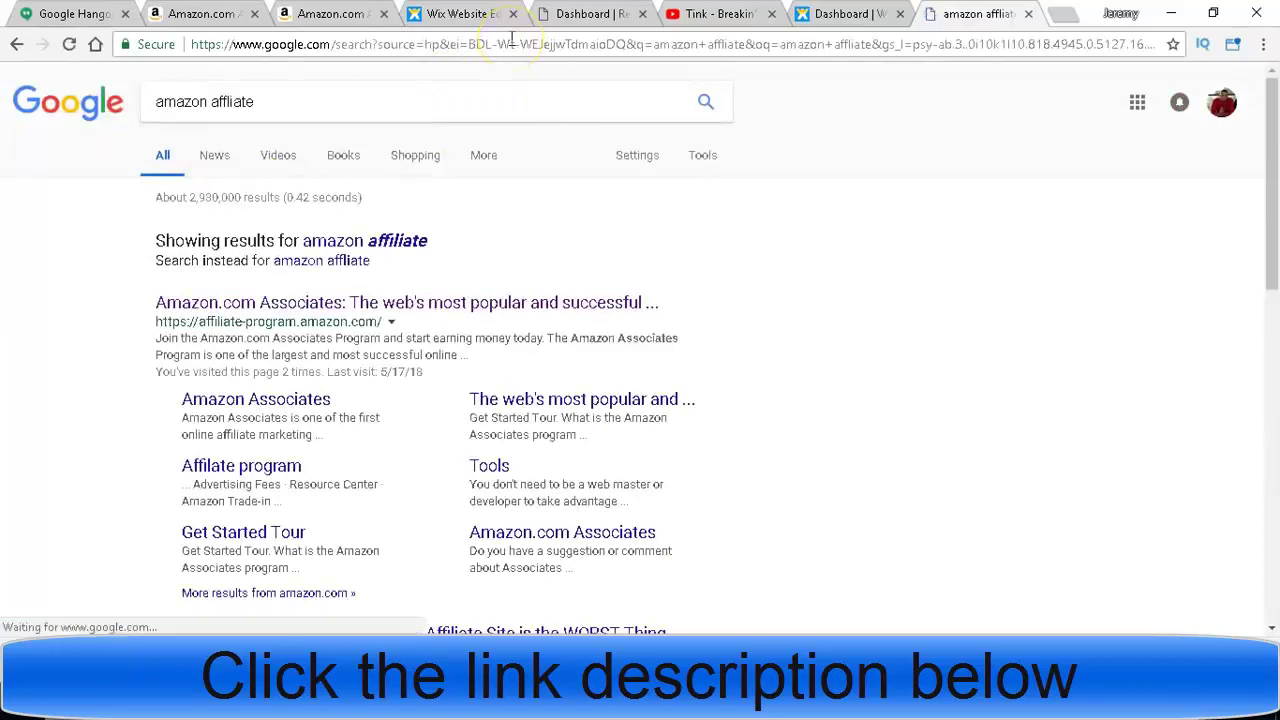
- Open the Amazon.com Associates site from the search results
click(330, 302)
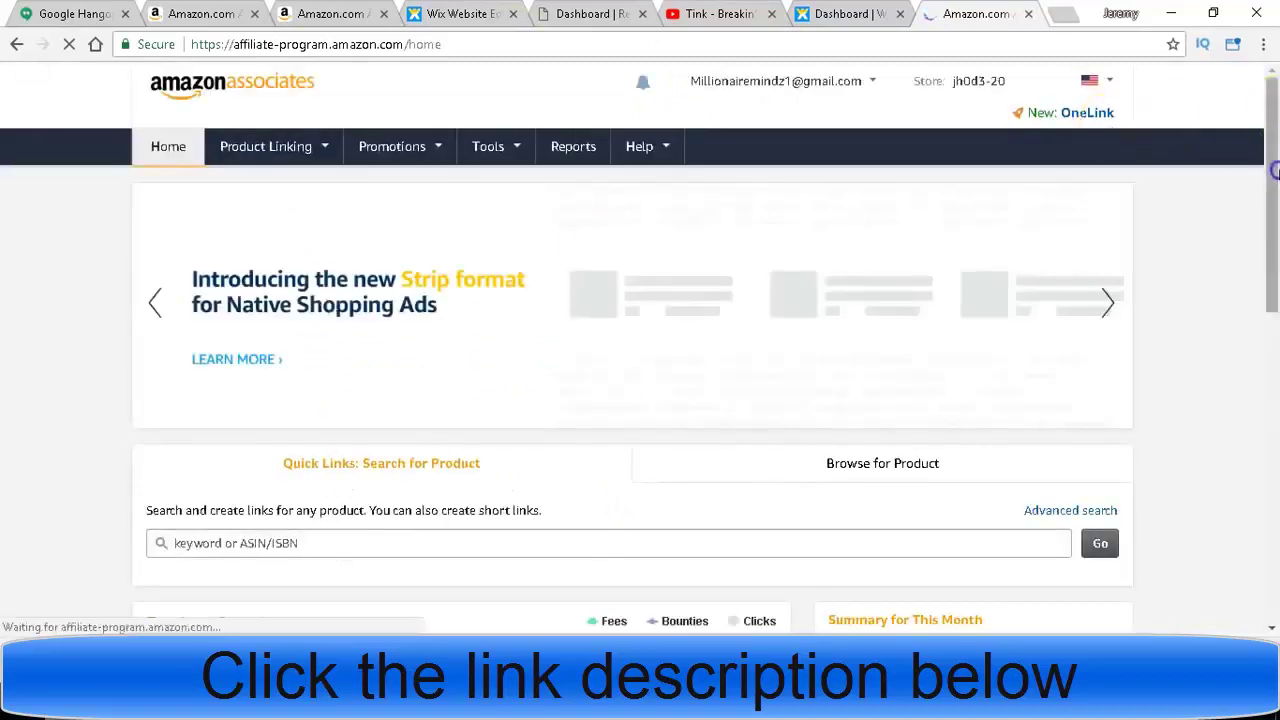
mouse_move(1274, 105)
mouse_down()
mouse_move(1275, 180)
mouse_move(1274, 122)
mouse_up()
right_click(1264, 124)
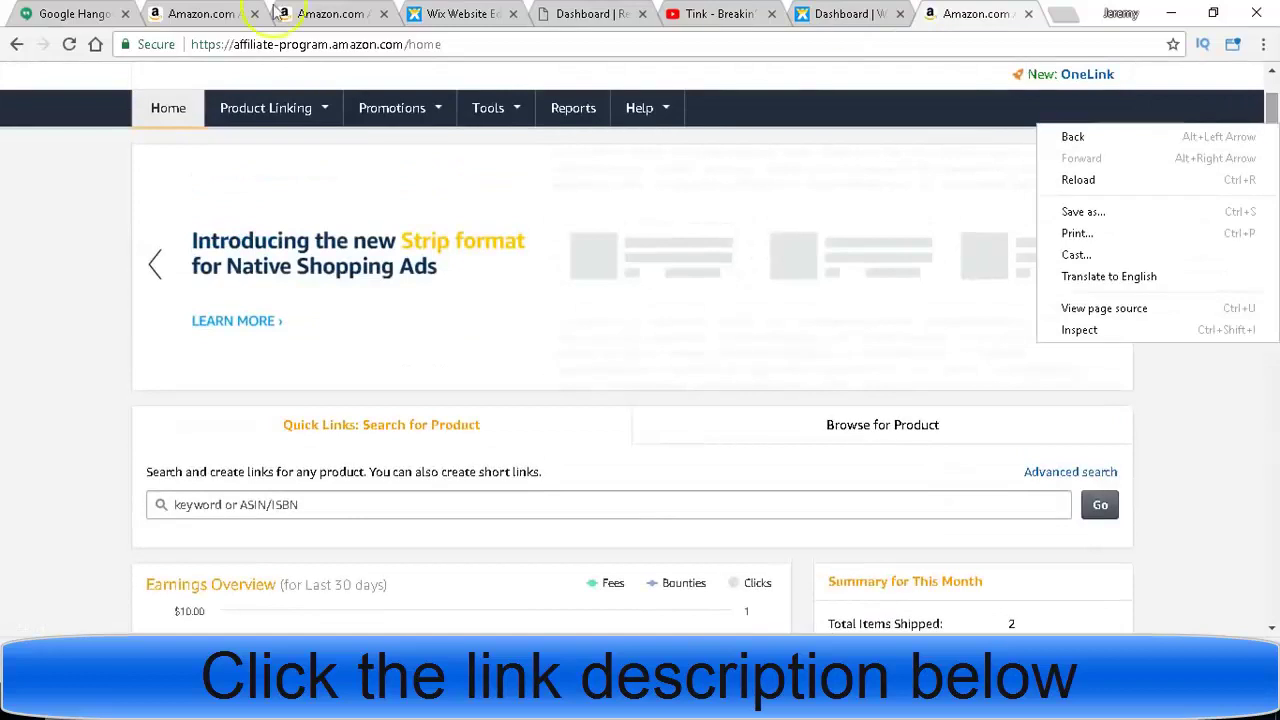
click(1078, 179)
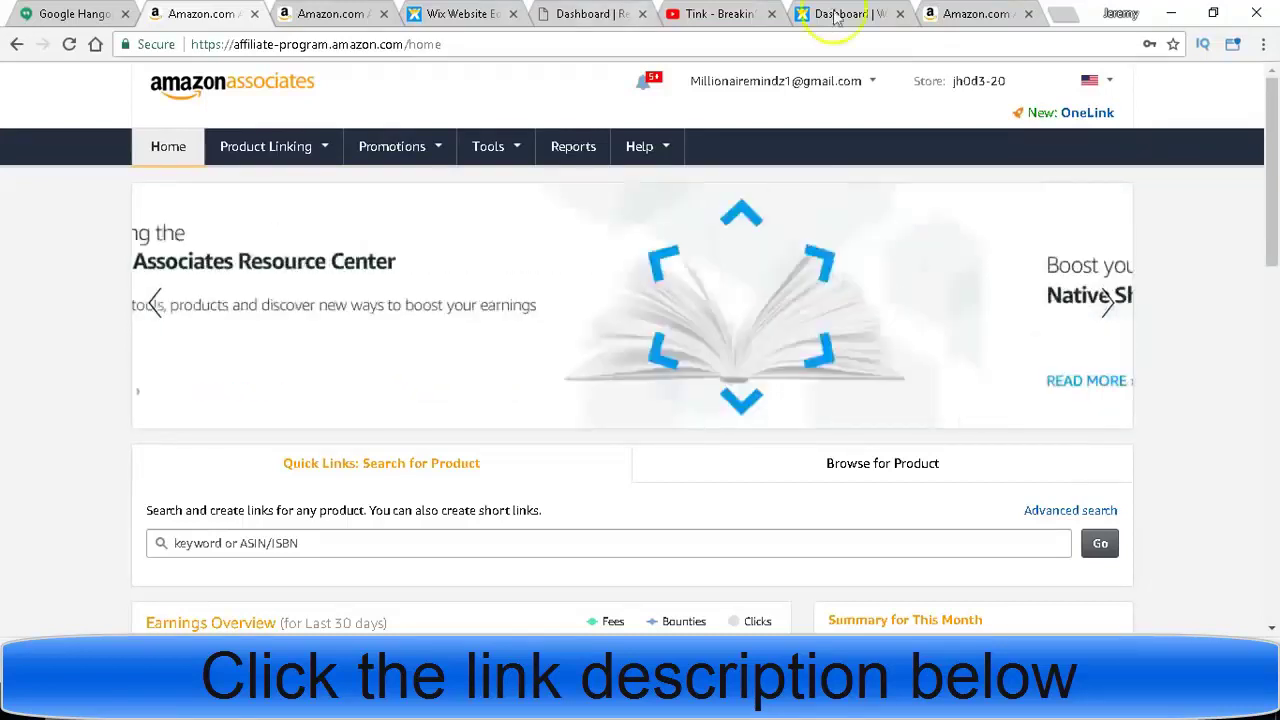
click(975, 13)
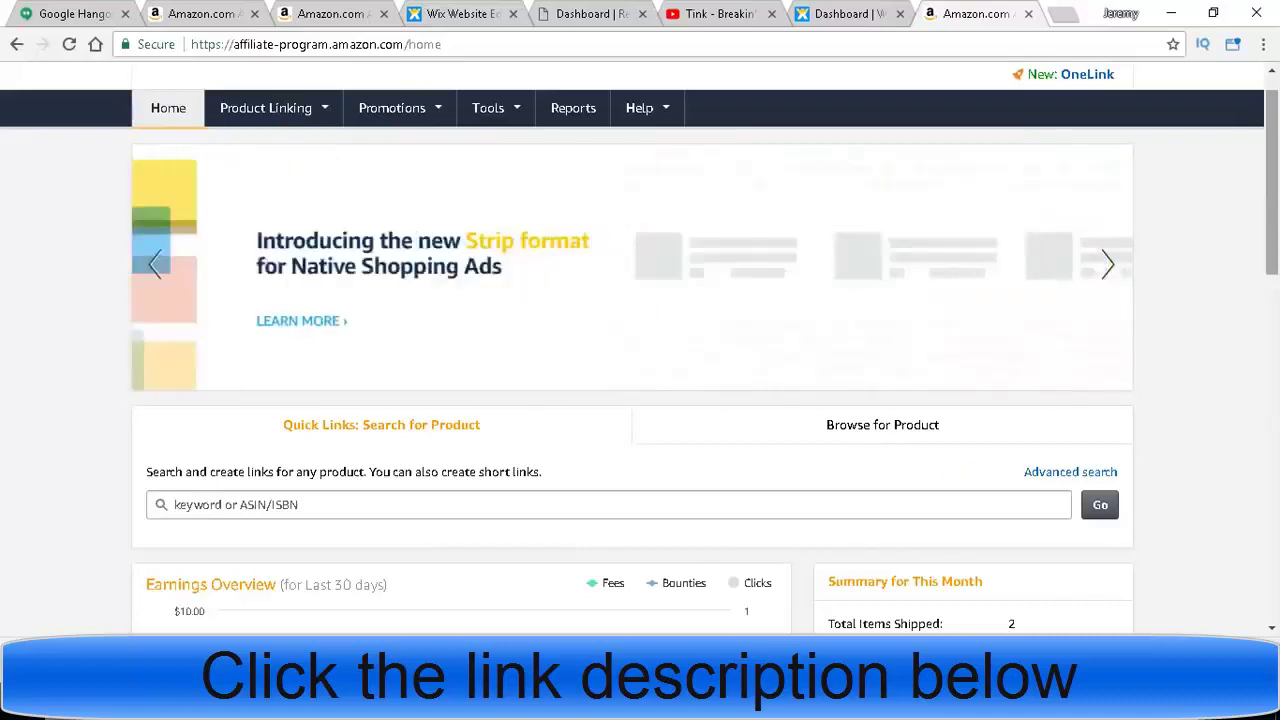
- Examine the total earnings and items shipped in this month's summary on the Associates home page
scroll(1276, 240, down, 3)
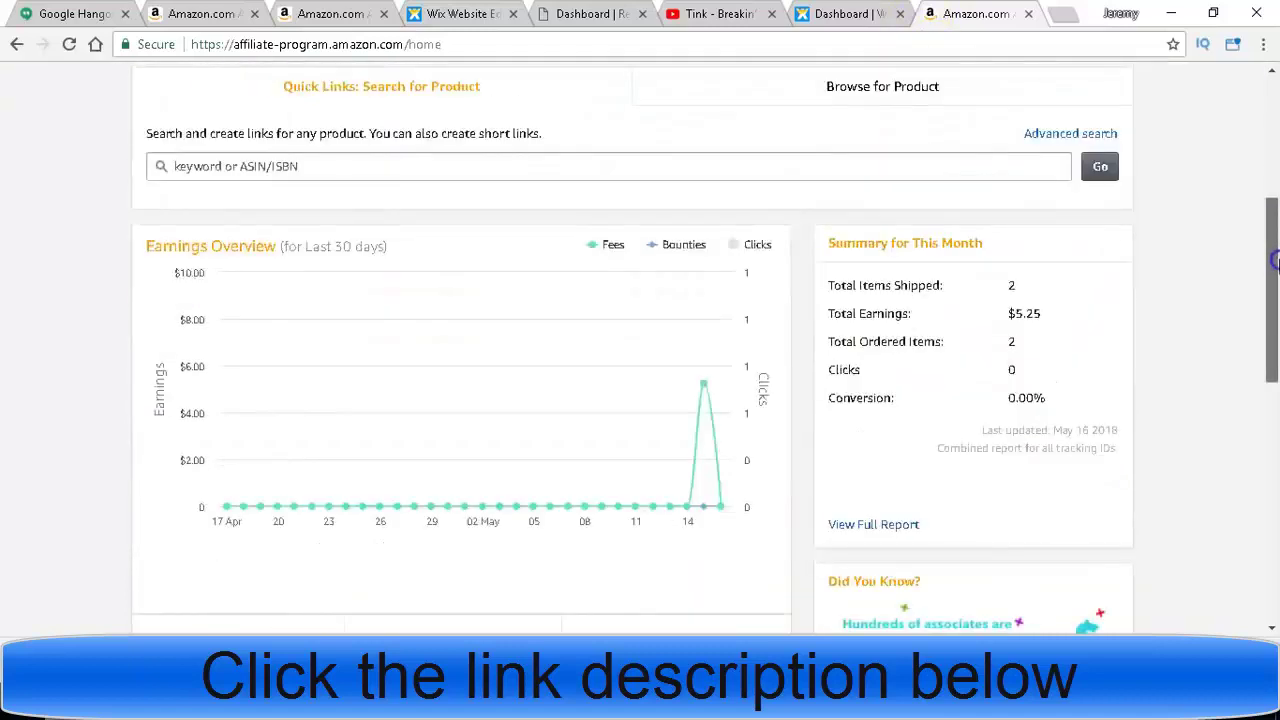
drag(1006, 314, 1045, 314)
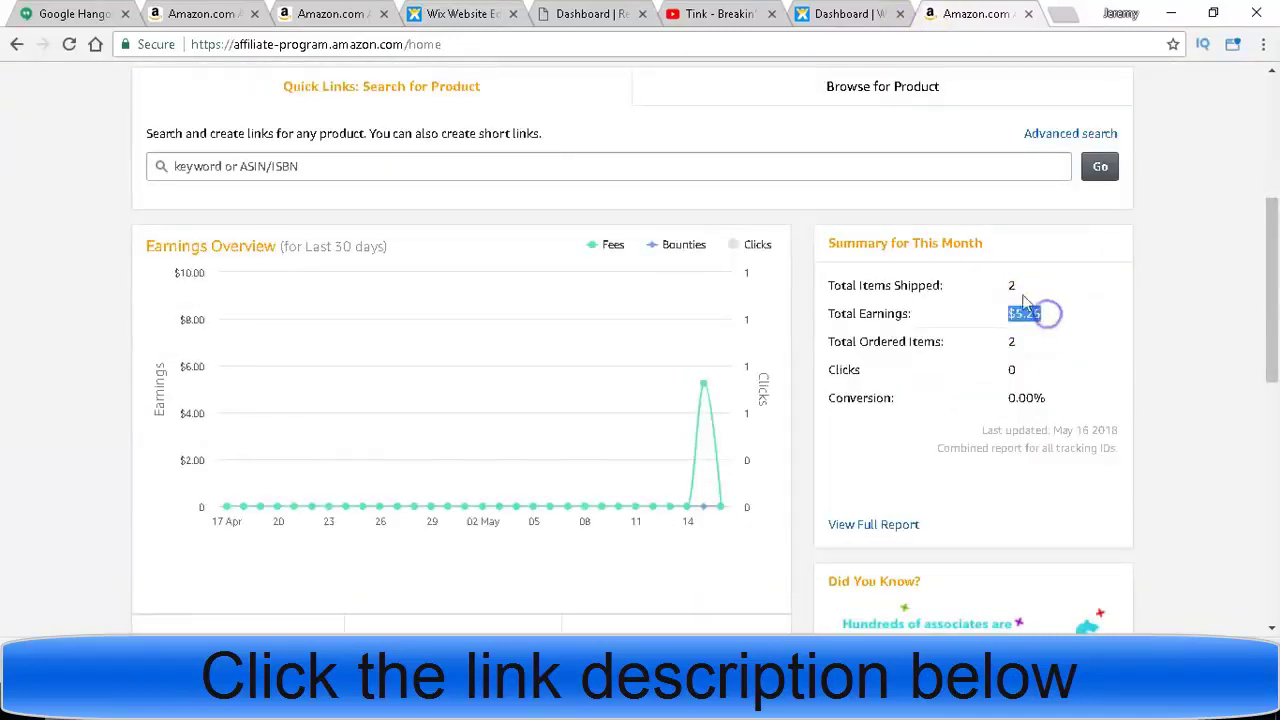
double_click(1010, 285)
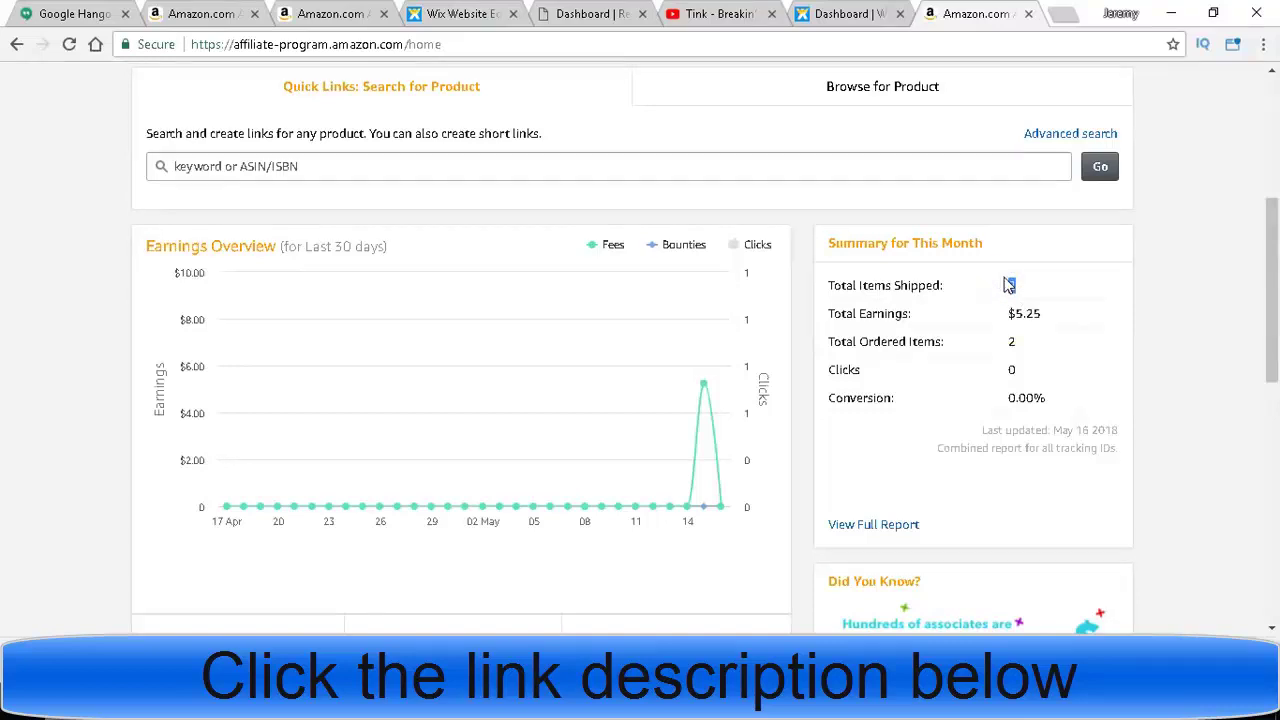
drag(1010, 285, 1214, 280)
click(1089, 232)
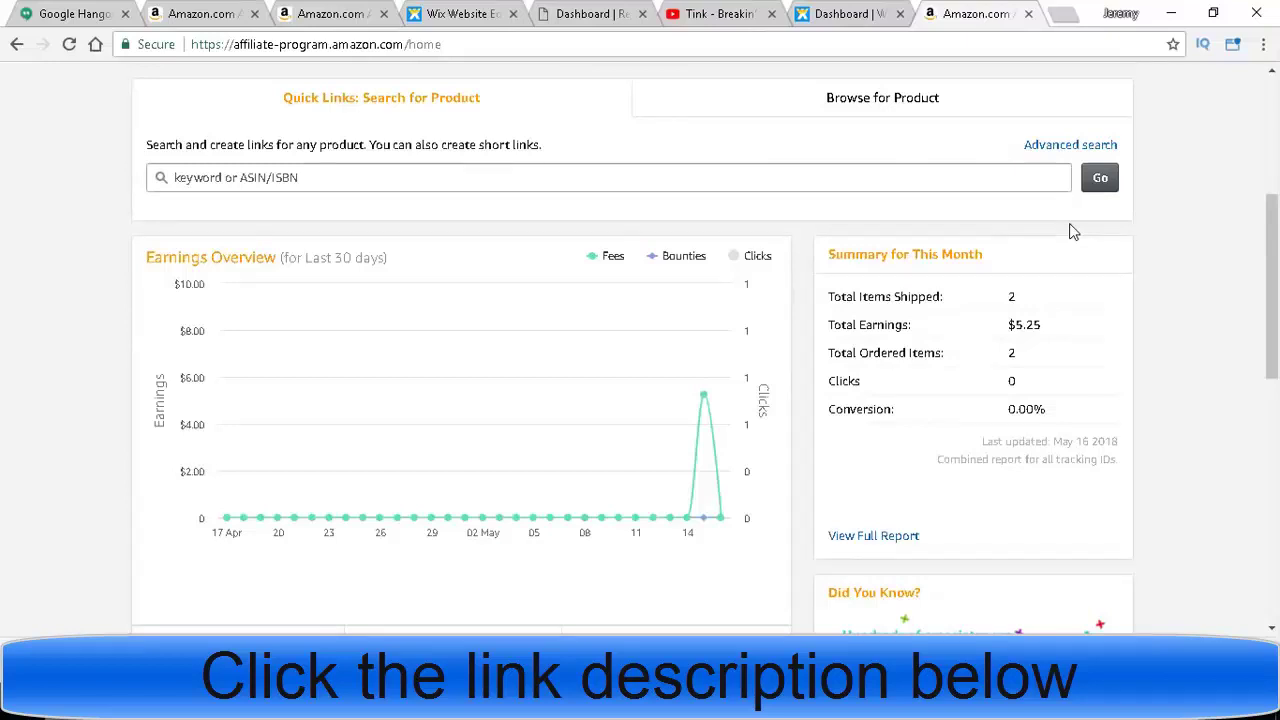
drag(1008, 325, 1050, 333)
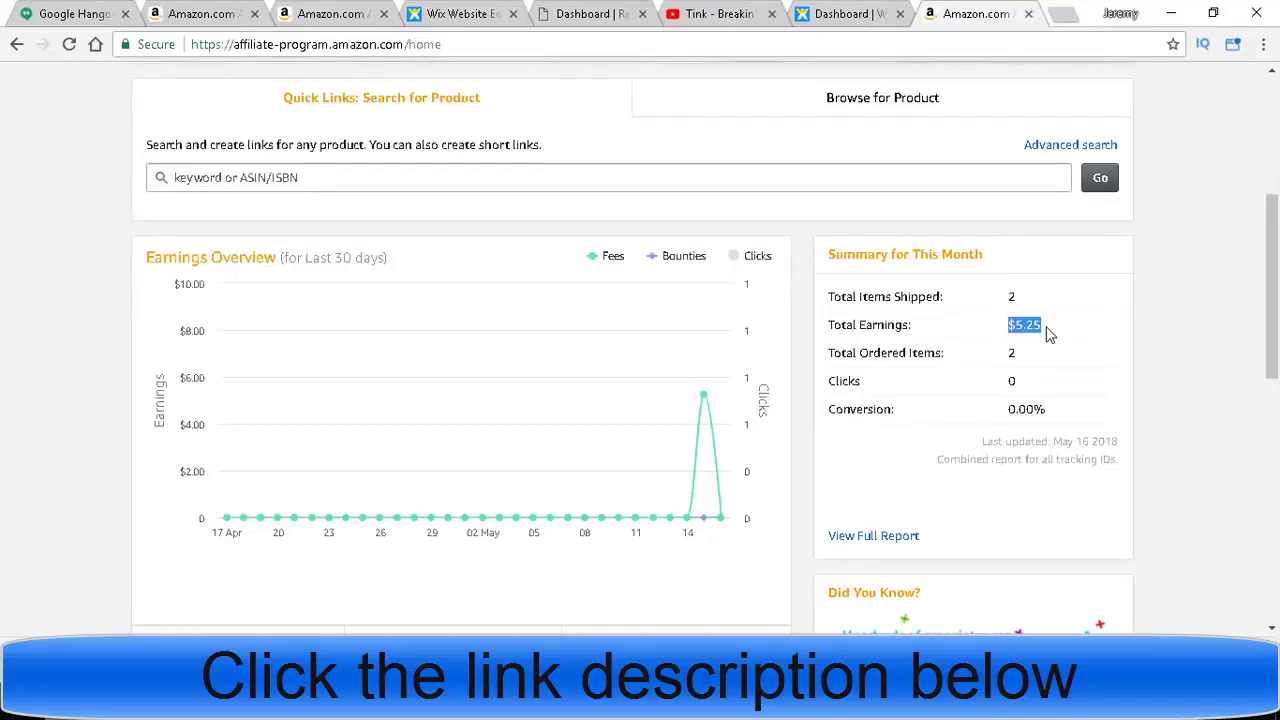
drag(1258, 257, 1262, 241)
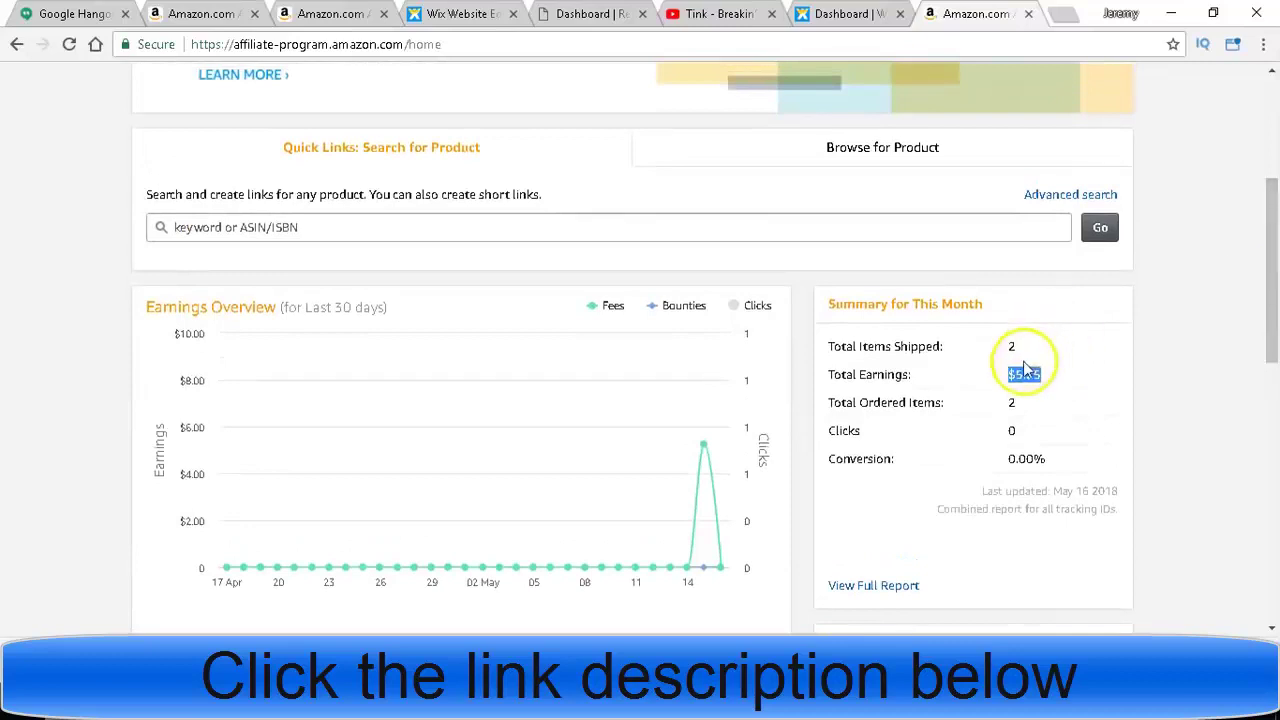
click(1034, 372)
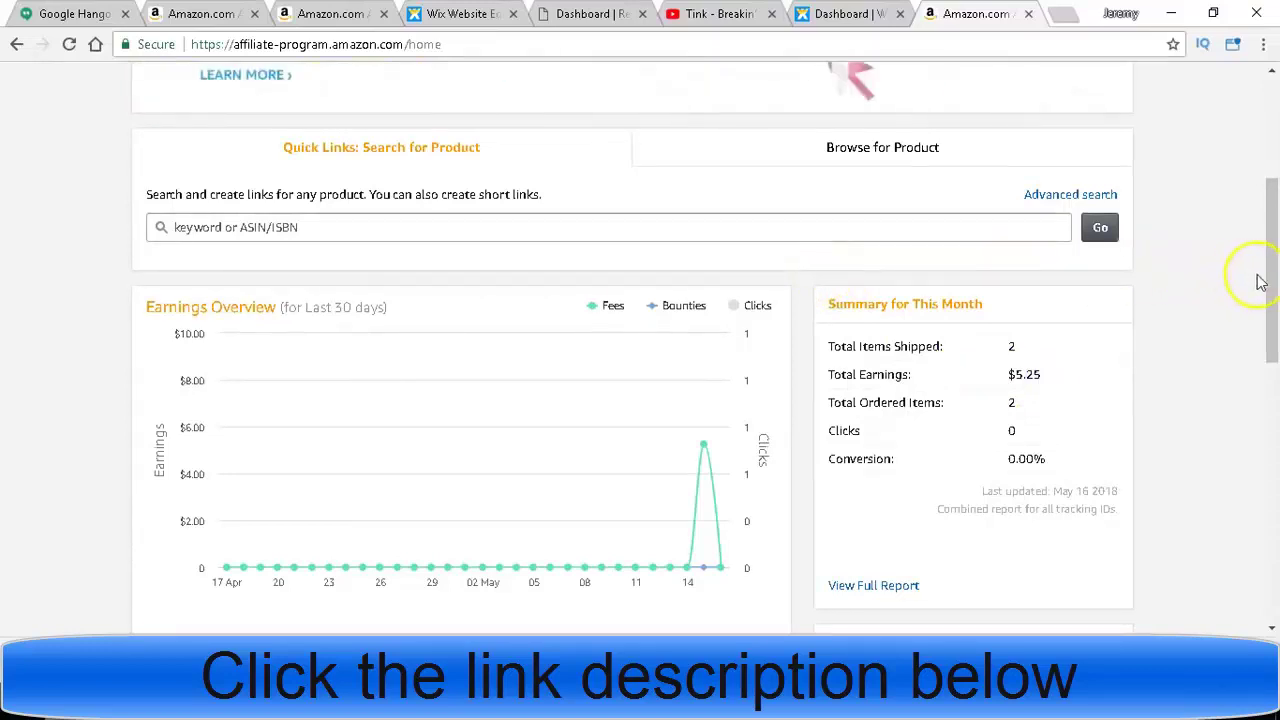
drag(1006, 375, 1043, 374)
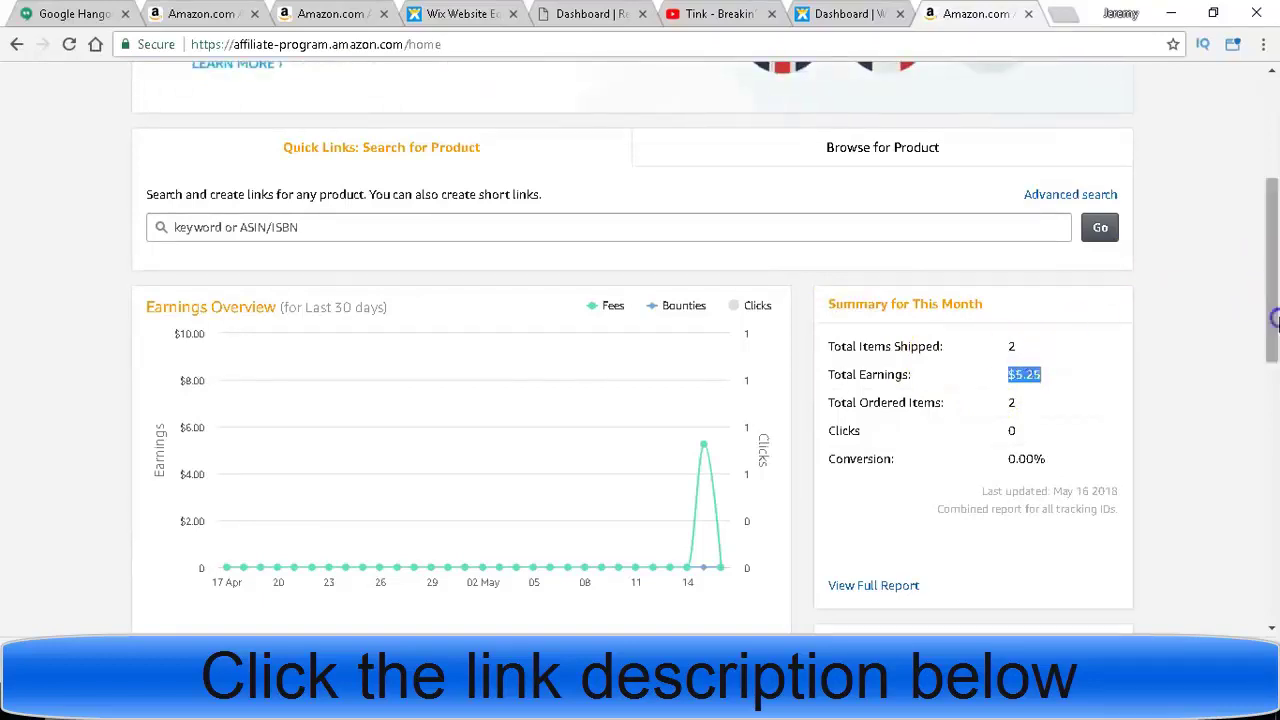
drag(1274, 313, 1276, 224)
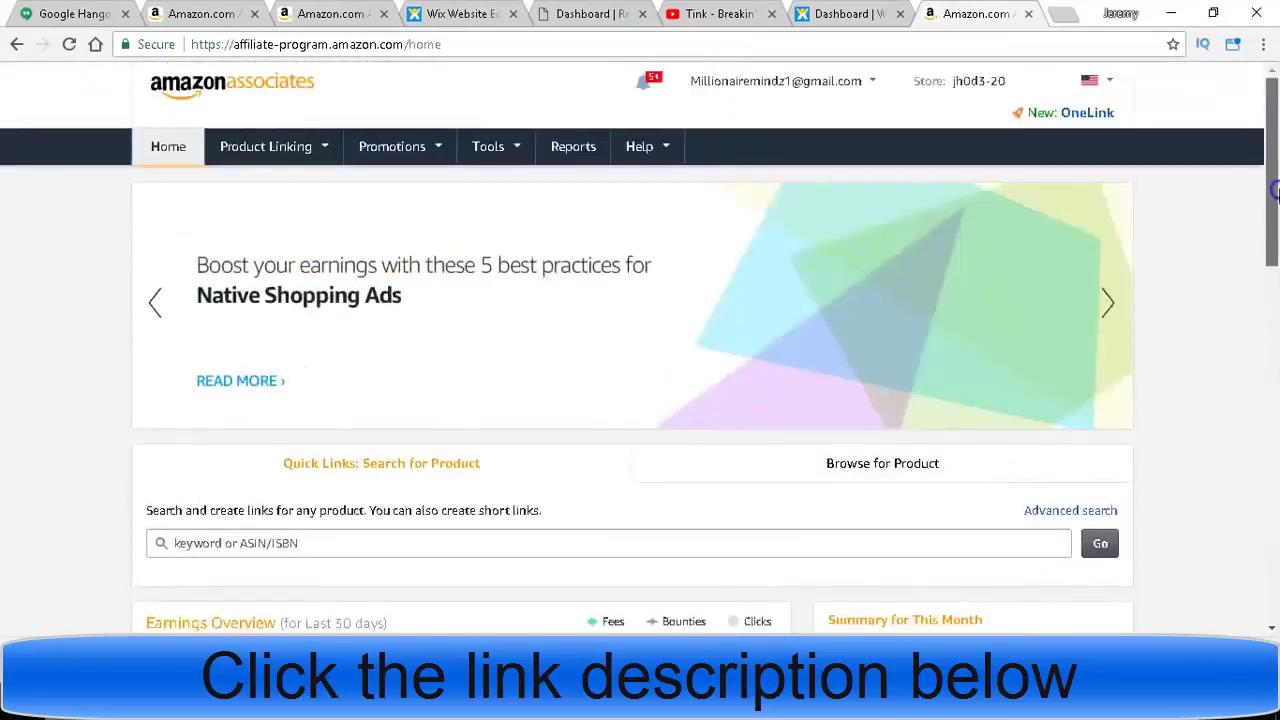
- Go to the Product Links page in the other Amazon Associates tab
click(195, 13)
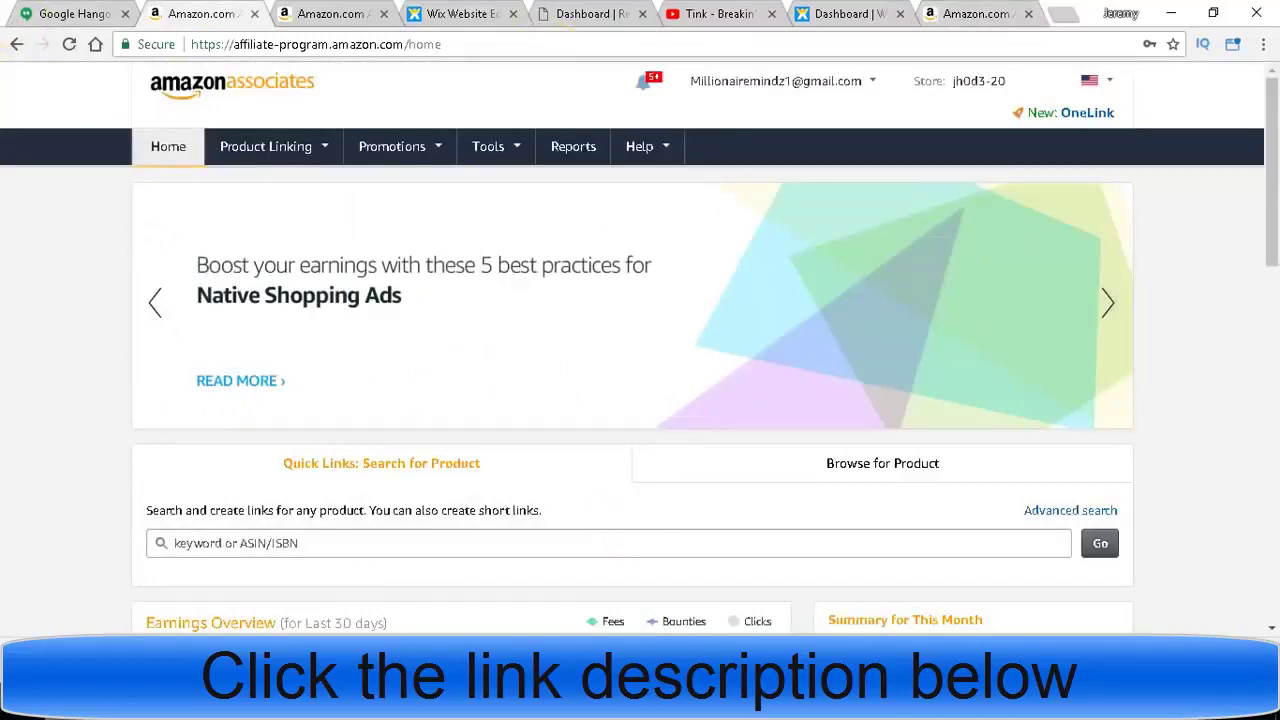
click(328, 13)
click(272, 152)
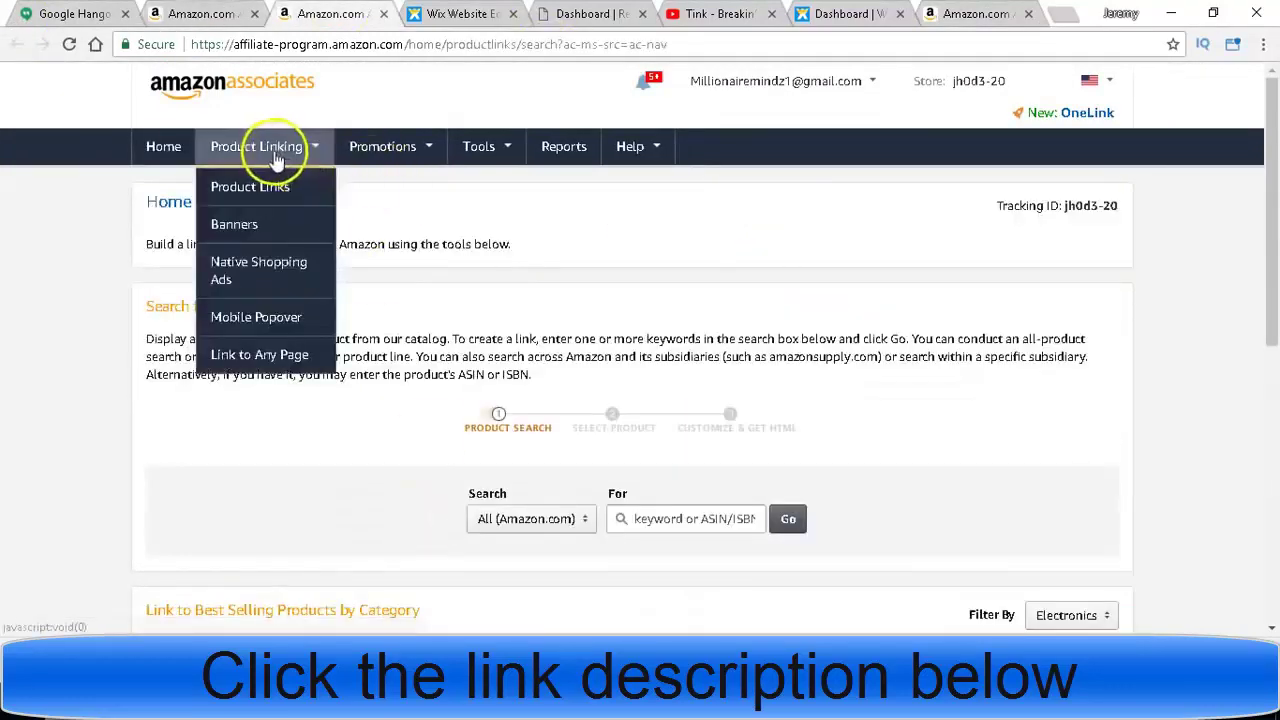
click(300, 186)
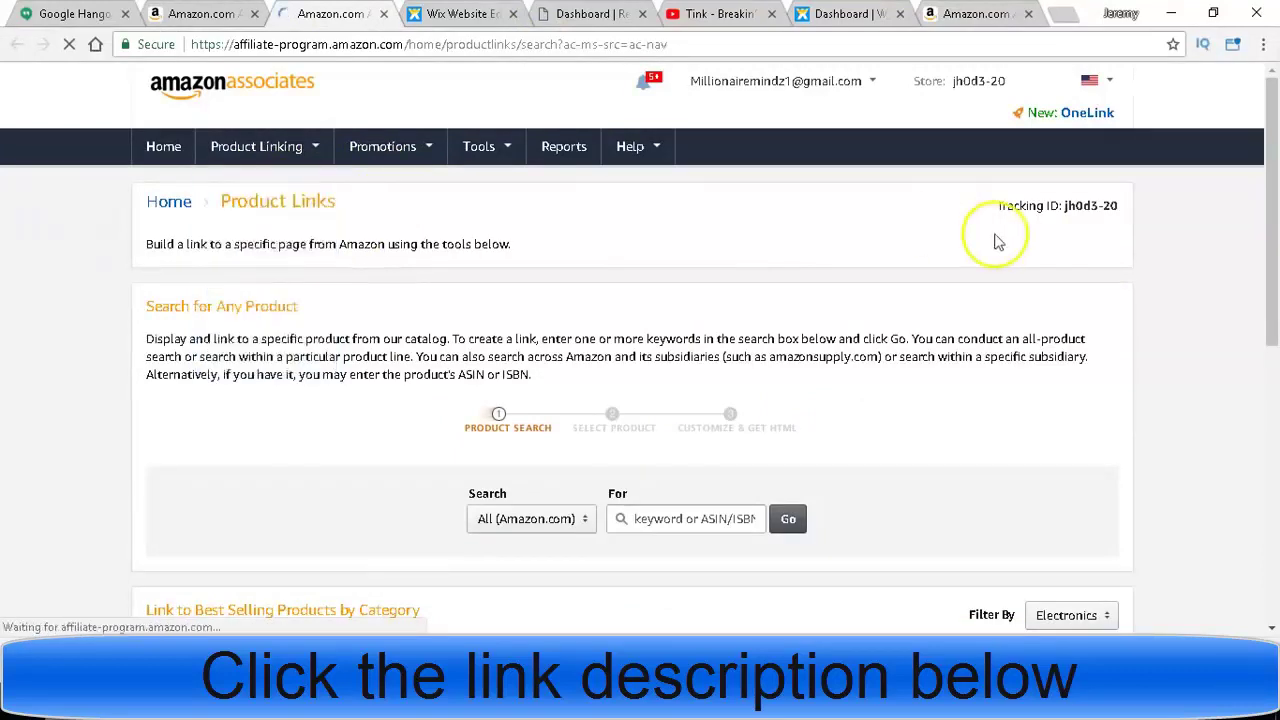
- Search all of Amazon.com for "green screen" products to link to
drag(1268, 170, 1275, 262)
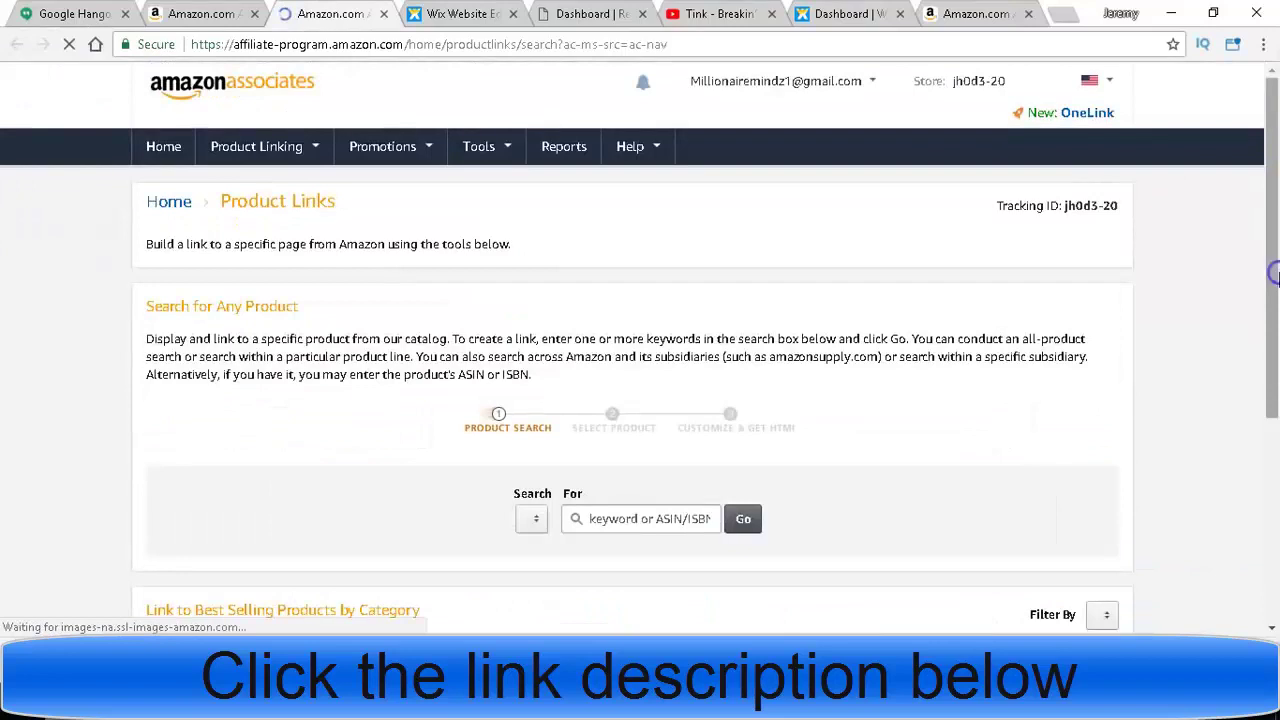
drag(1275, 272, 1275, 444)
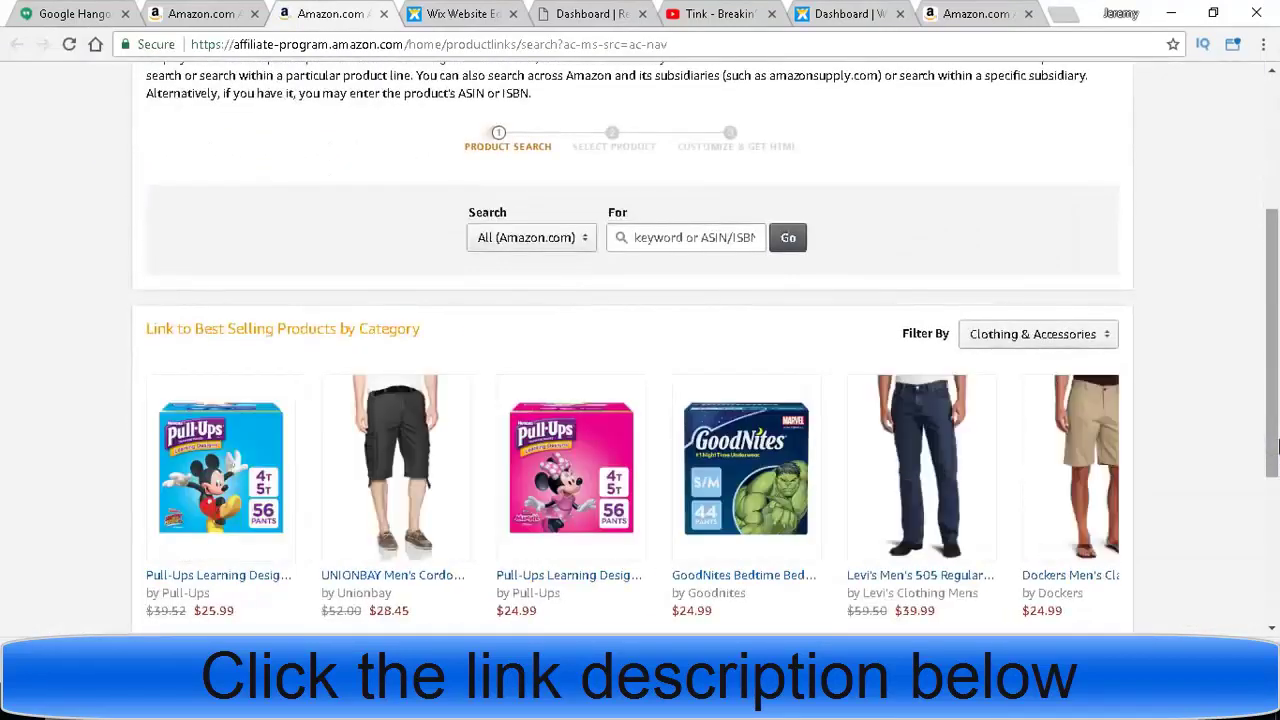
click(662, 237)
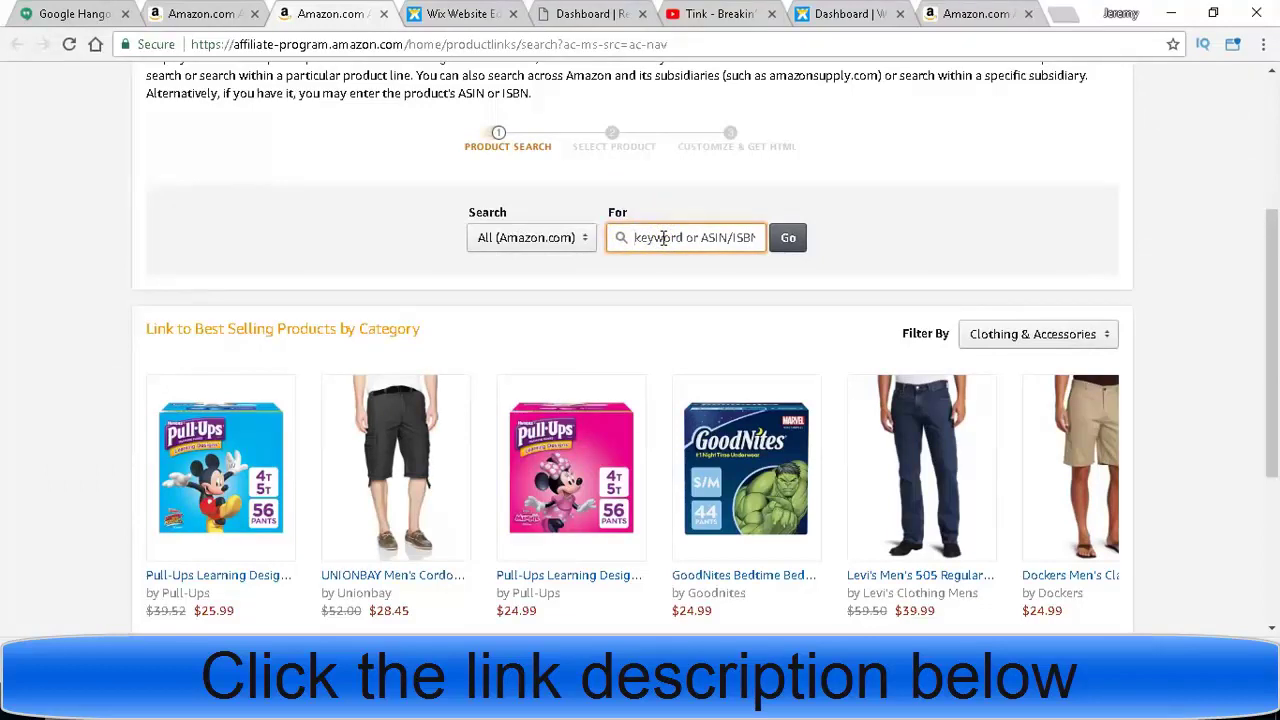
text(green scr)
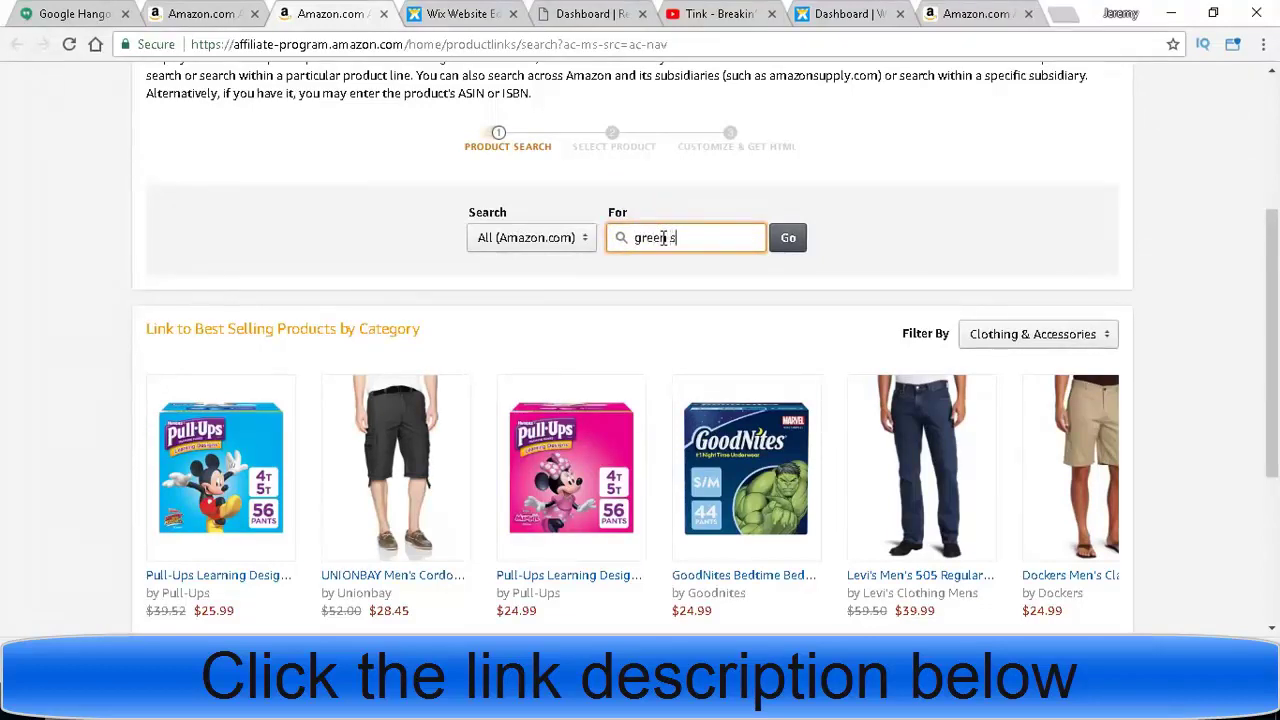
text(een)
key(Return)
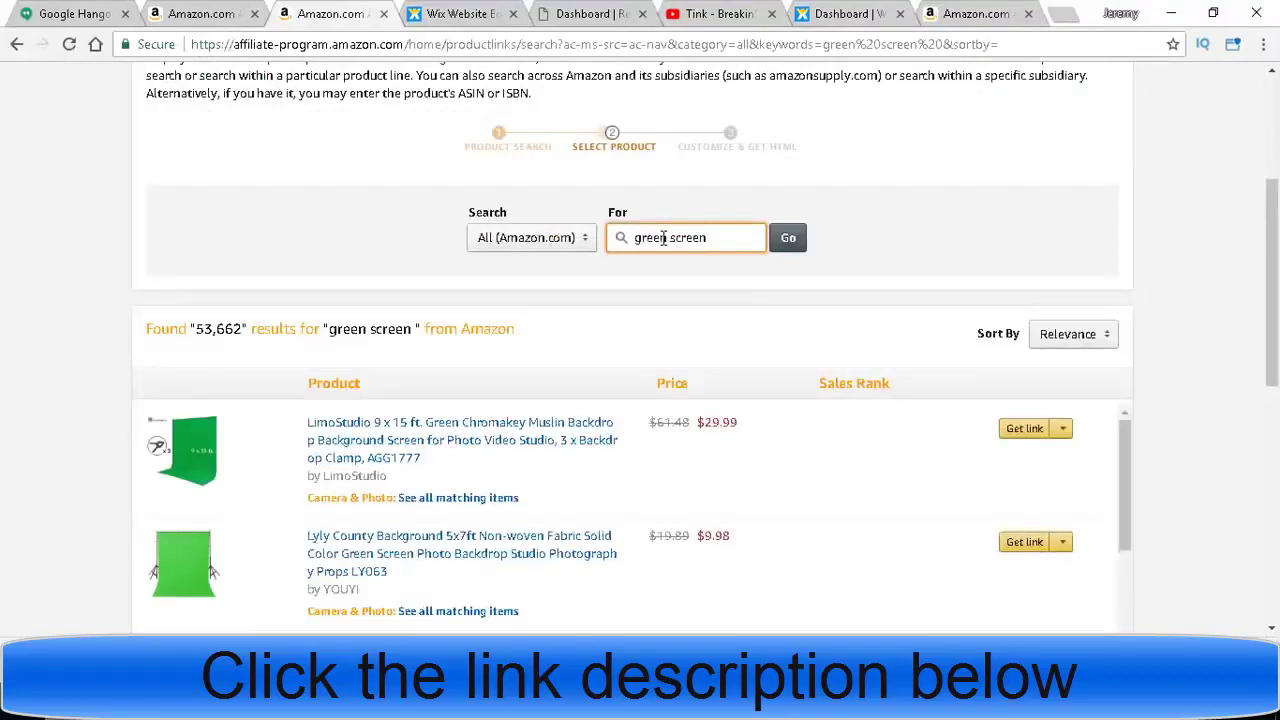
- Browse the green screen results and preview the customizable link for the Linco Lincostore Photo Video Studio Light Kit, then return to the results
mouse_move(1272, 240)
mouse_down()
mouse_move(1275, 358)
mouse_move(1275, 265)
mouse_up()
drag(1128, 277, 1126, 490)
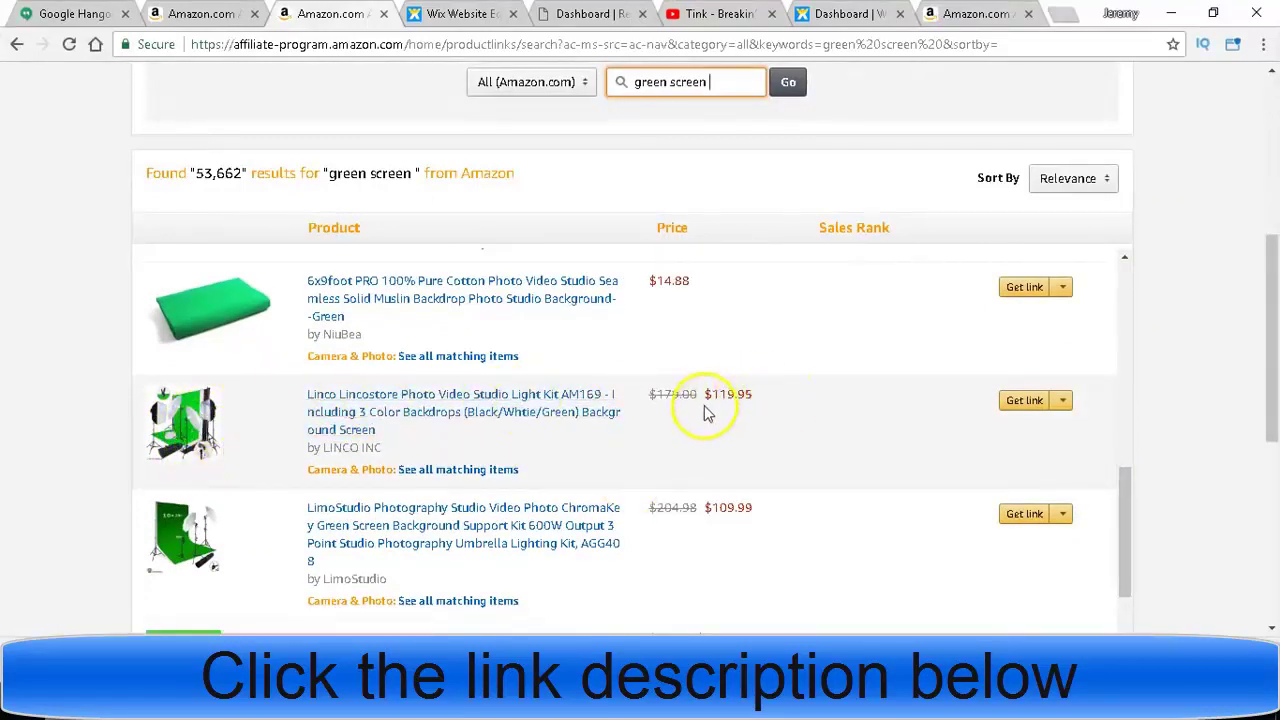
drag(706, 414, 752, 414)
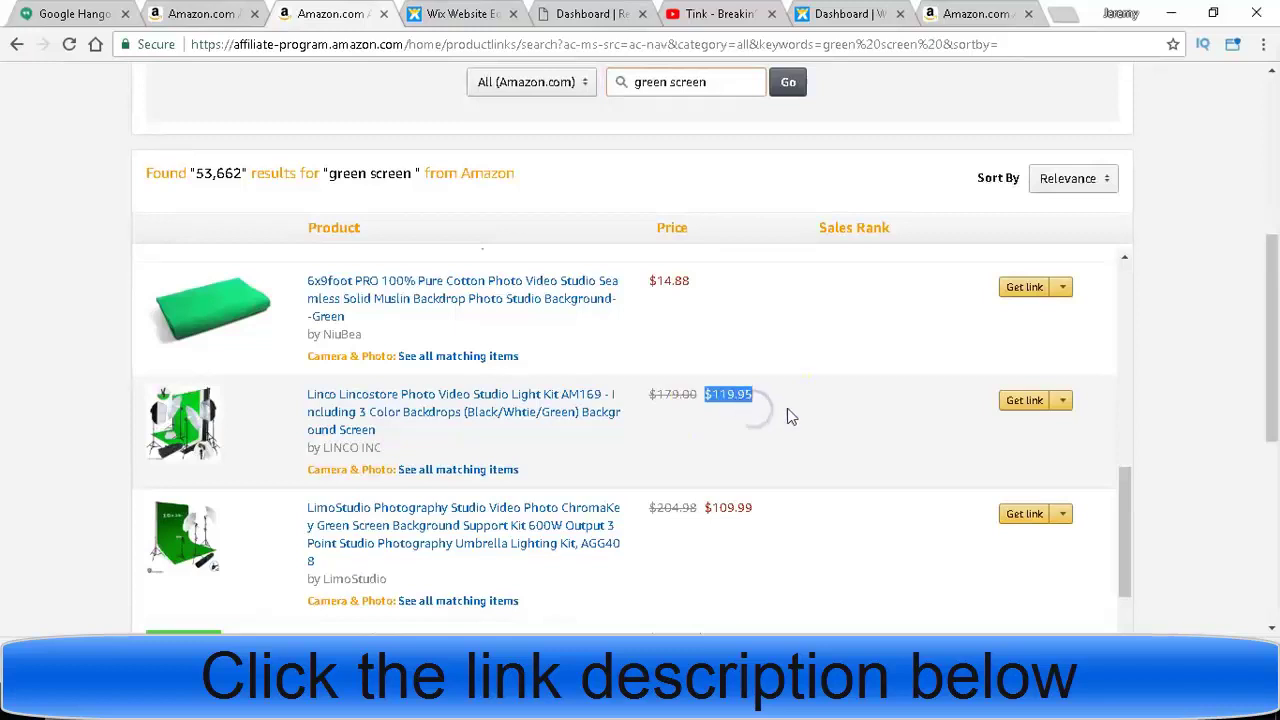
click(1039, 408)
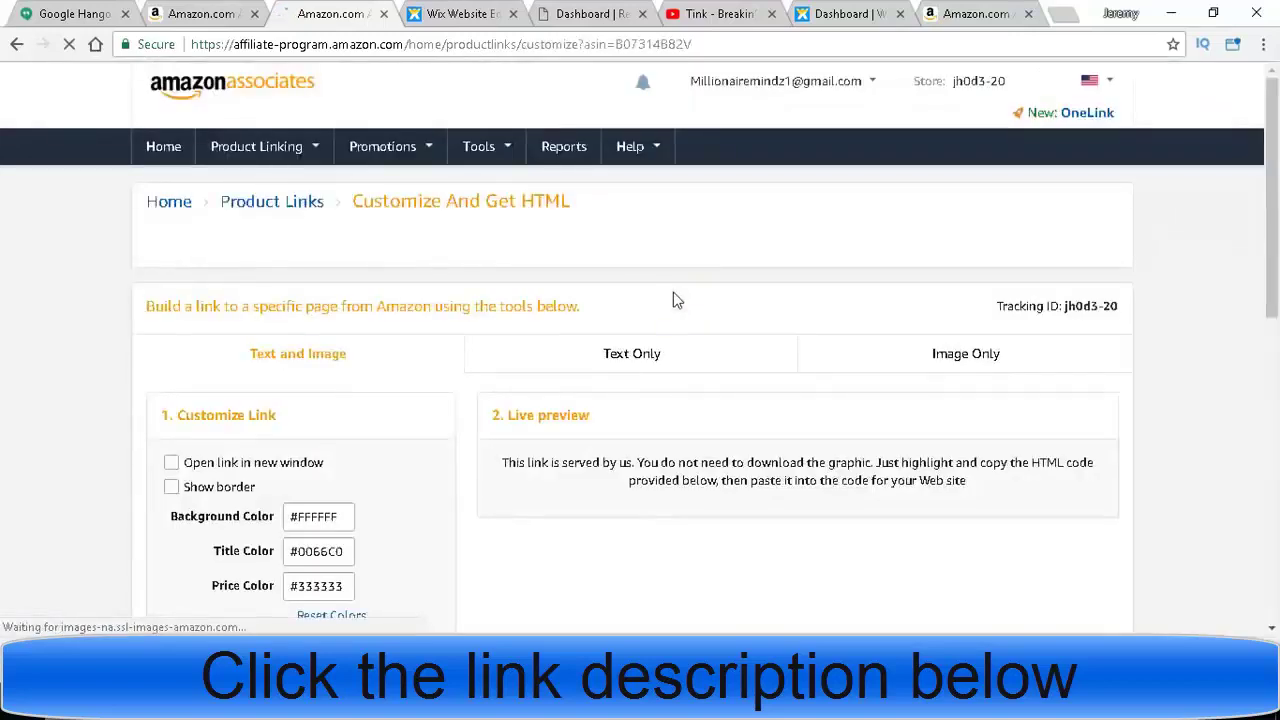
drag(1275, 213, 1275, 264)
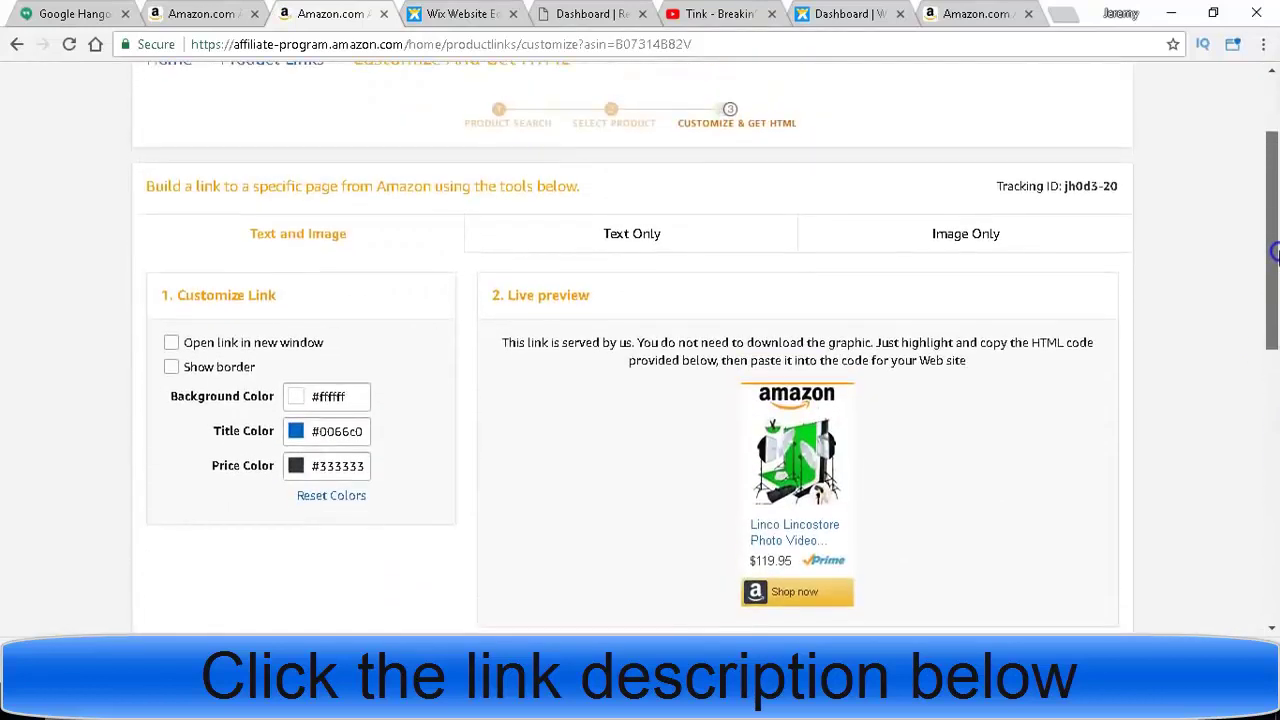
click(19, 46)
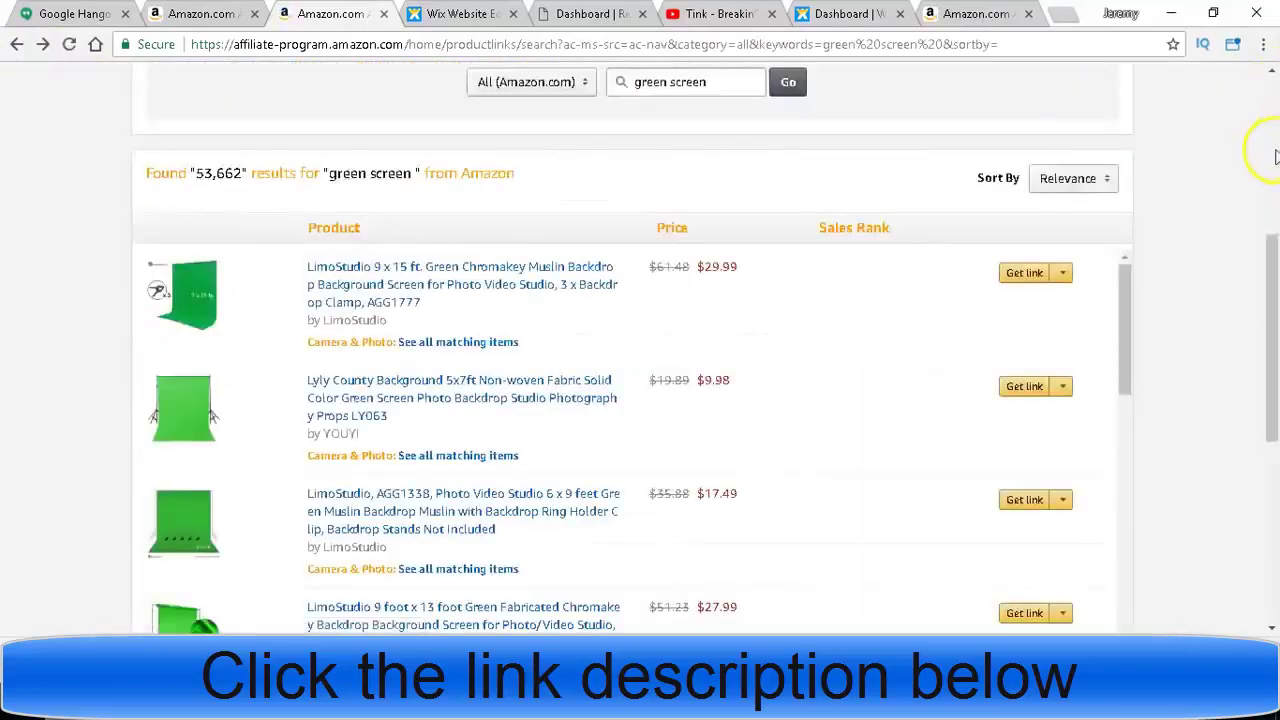
- Get a text link for the LimoStudio 9 x 15 ft. green chromakey backdrop and shorten it with amzn.to
click(1064, 272)
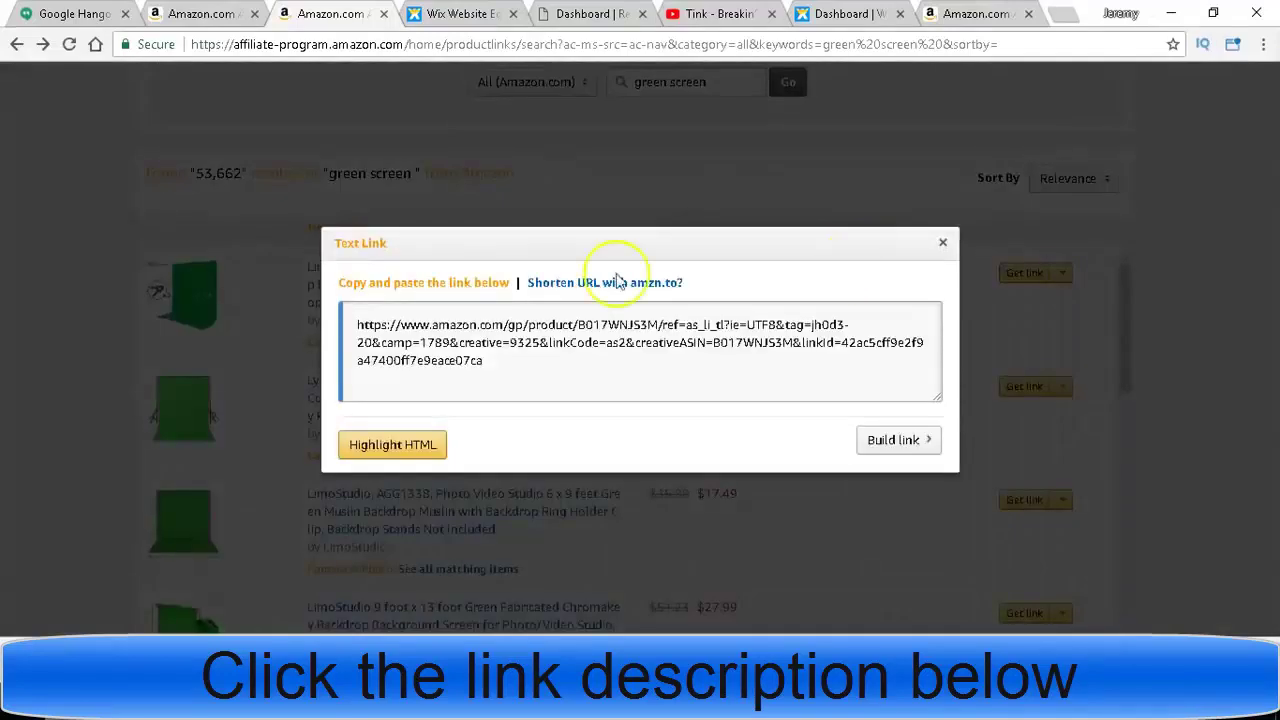
click(943, 245)
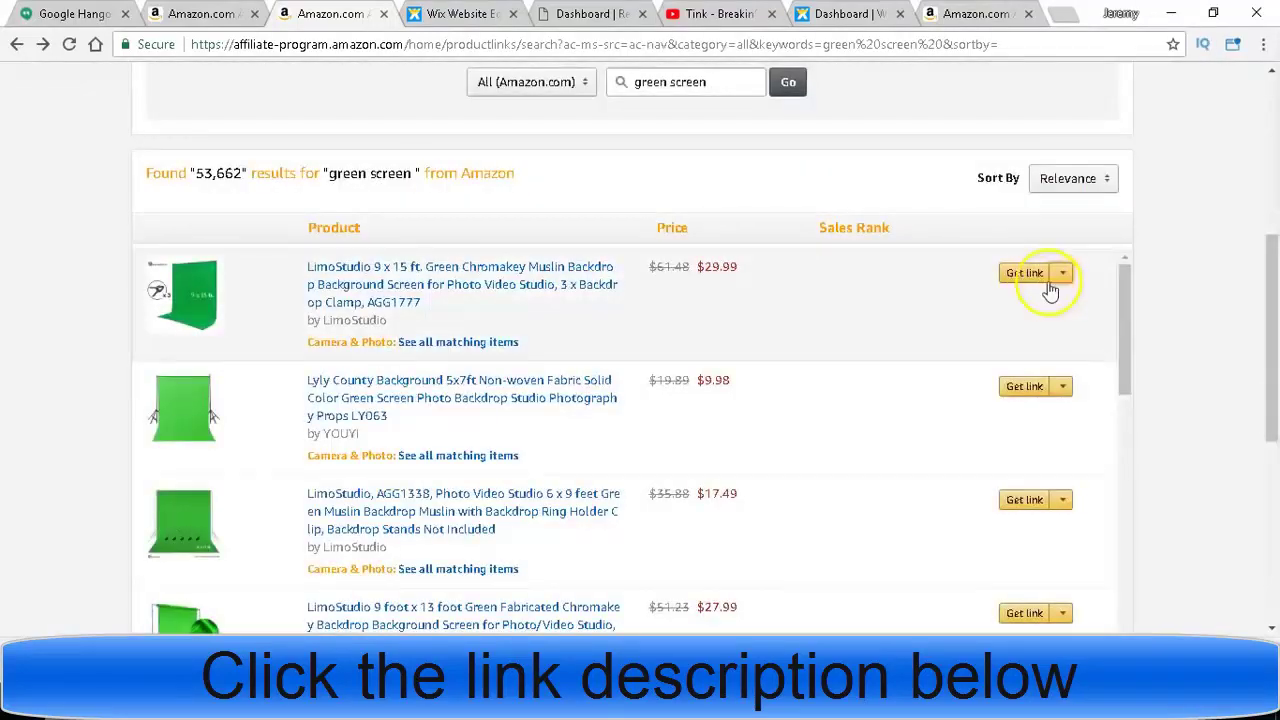
click(1064, 273)
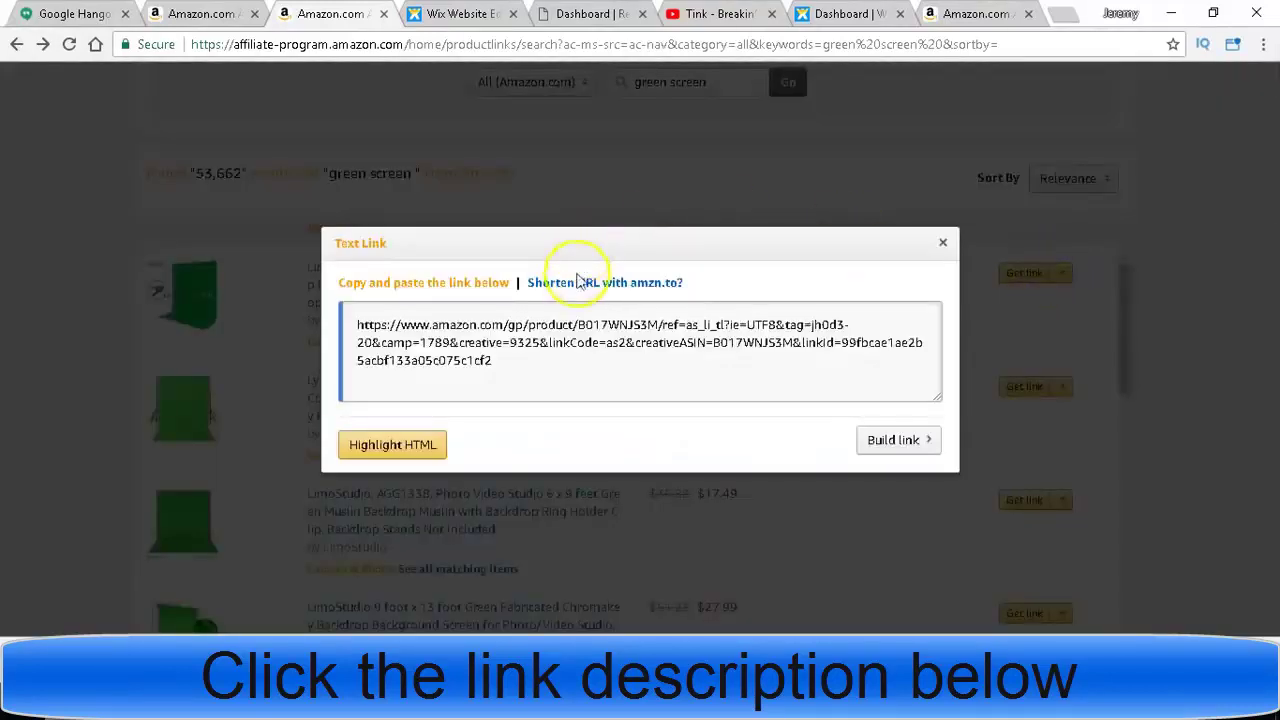
click(594, 283)
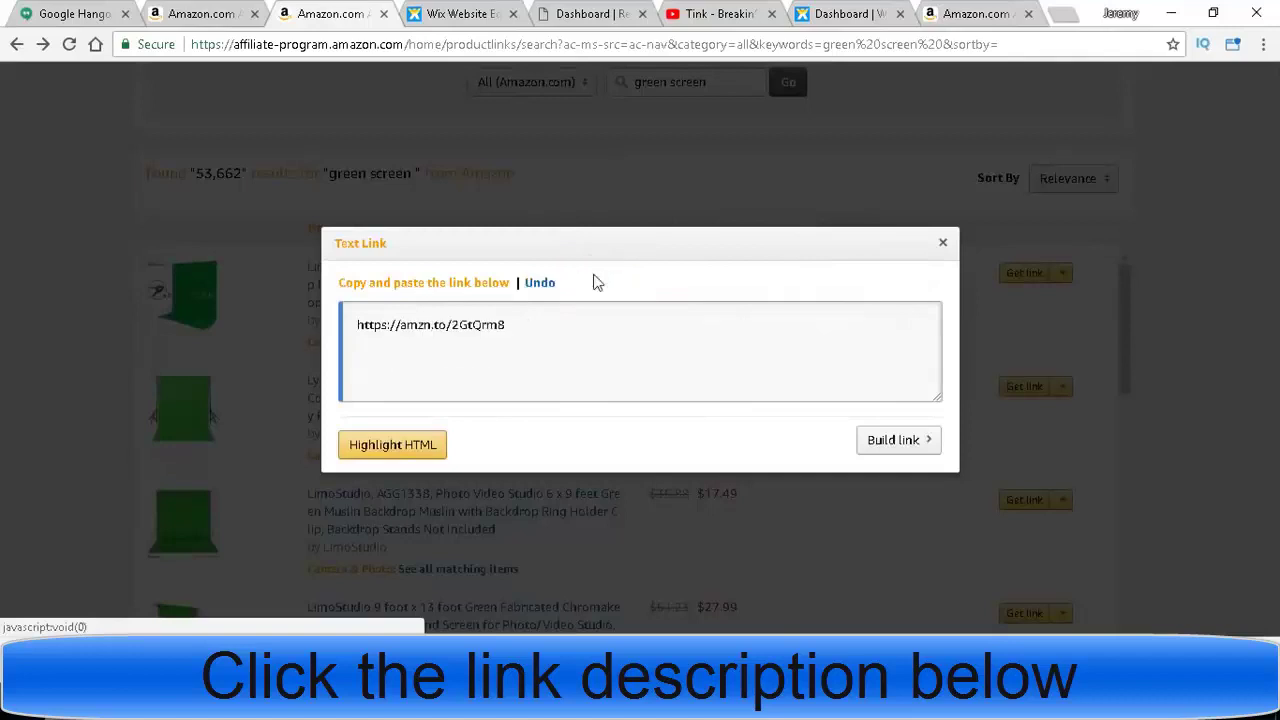
- Copy the shortened amzn.to link, close the Text Link dialog and return to the start of the Product Links page
drag(506, 326, 352, 326)
right_click(352, 328)
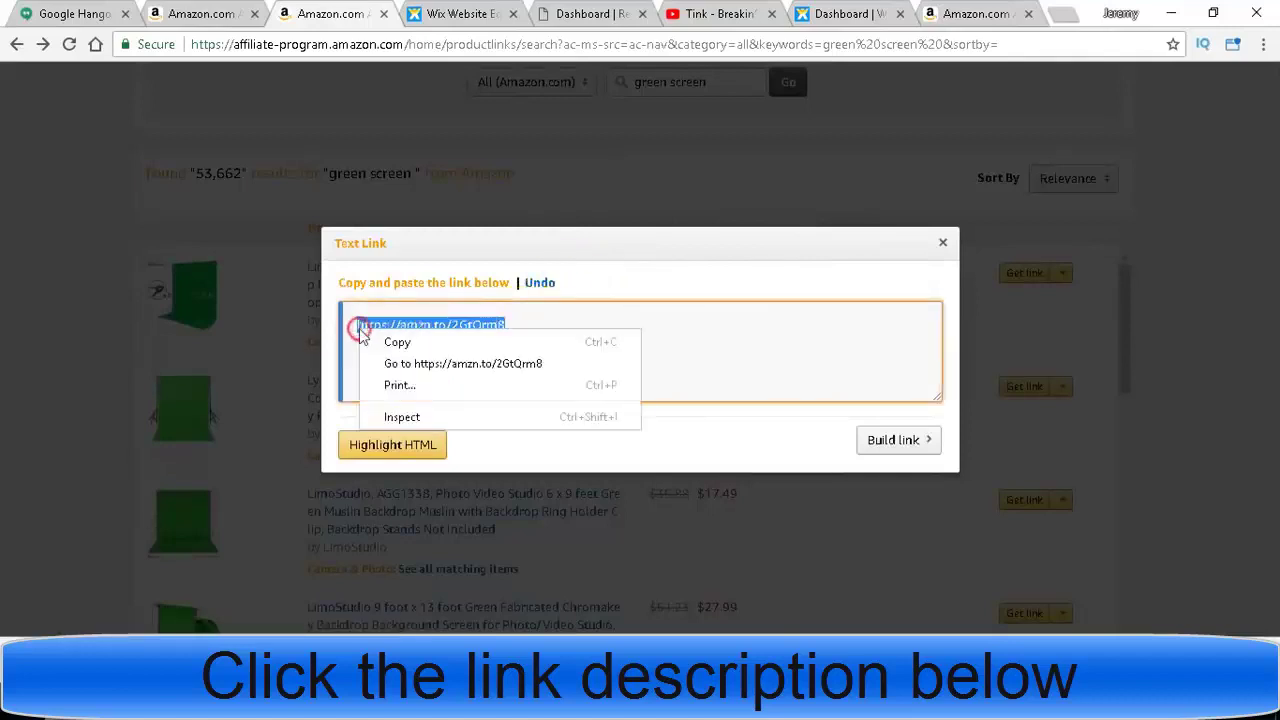
click(372, 340)
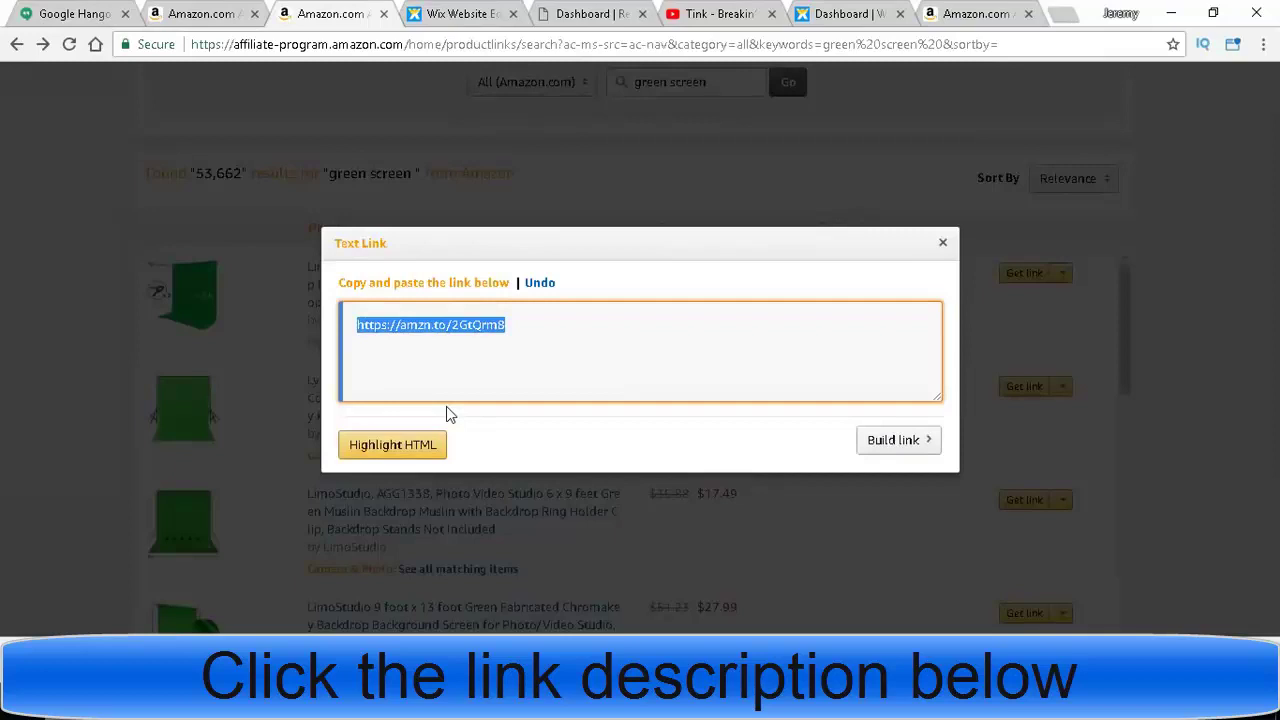
click(237, 349)
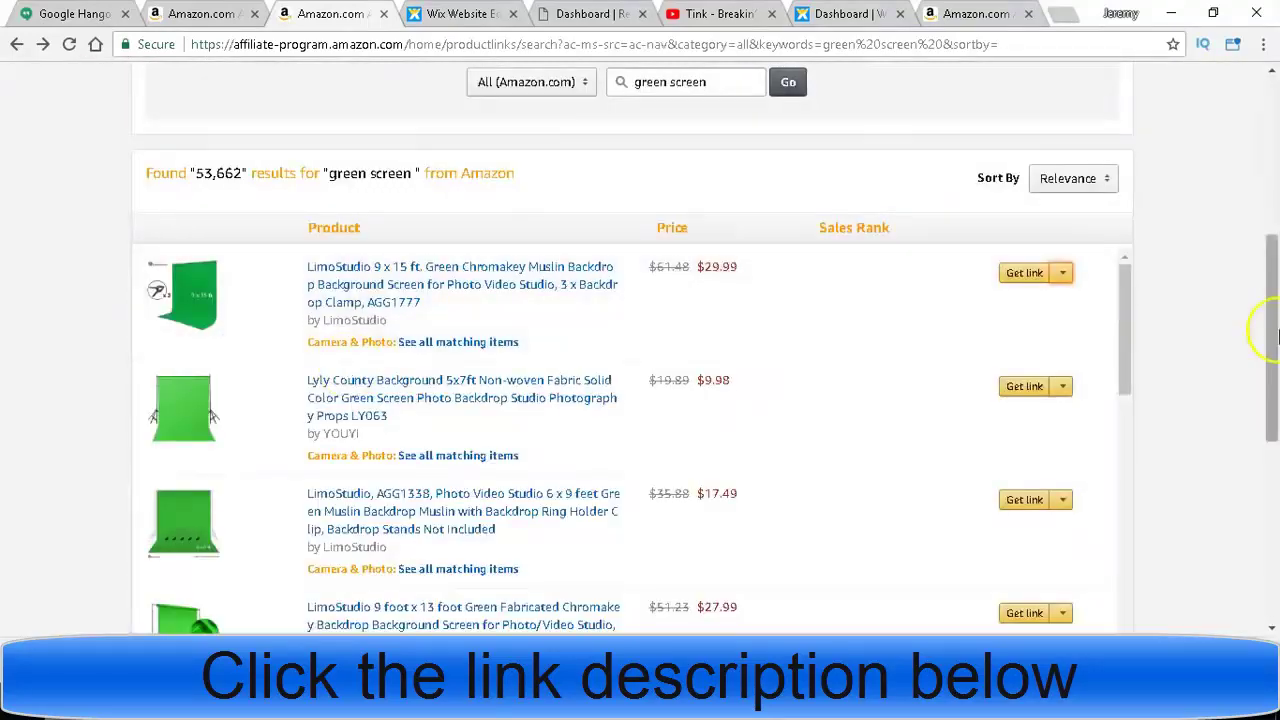
drag(1270, 330, 1274, 152)
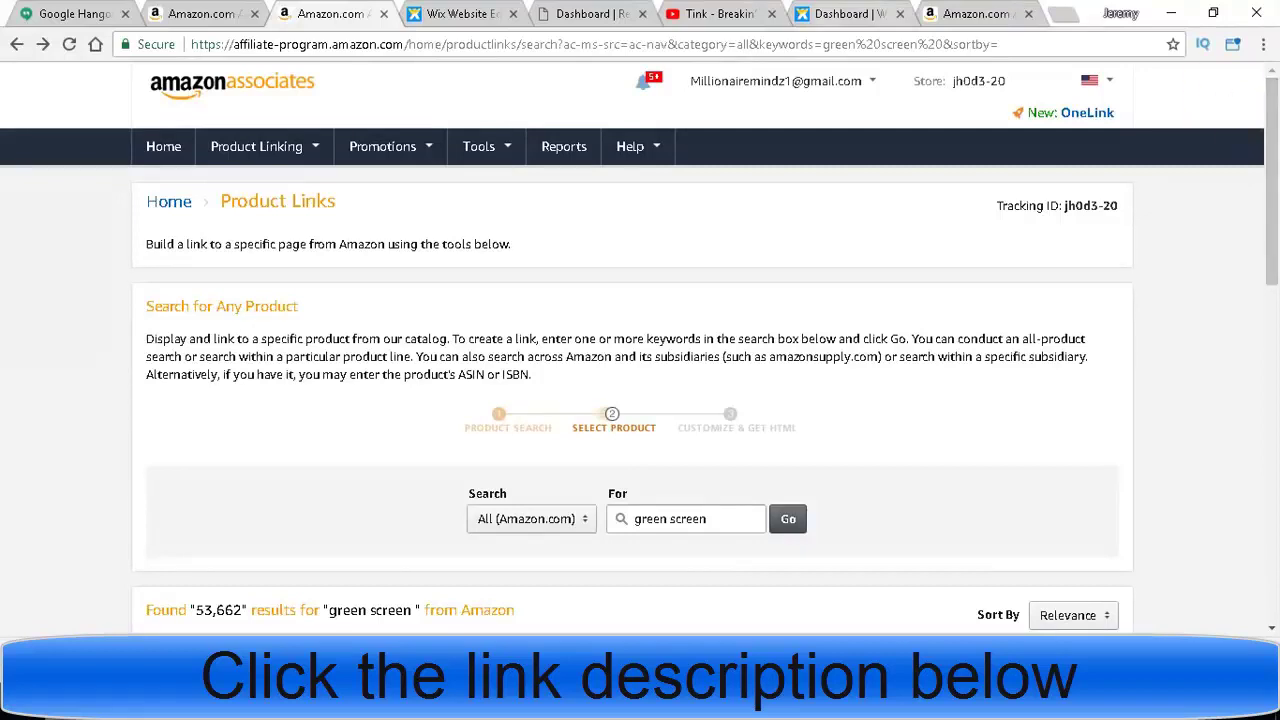
- Switch to the Wix Editor, open the site's Rae Schremurd page and look over its image and ad placement
click(643, 80)
key(ctrl+Tab)
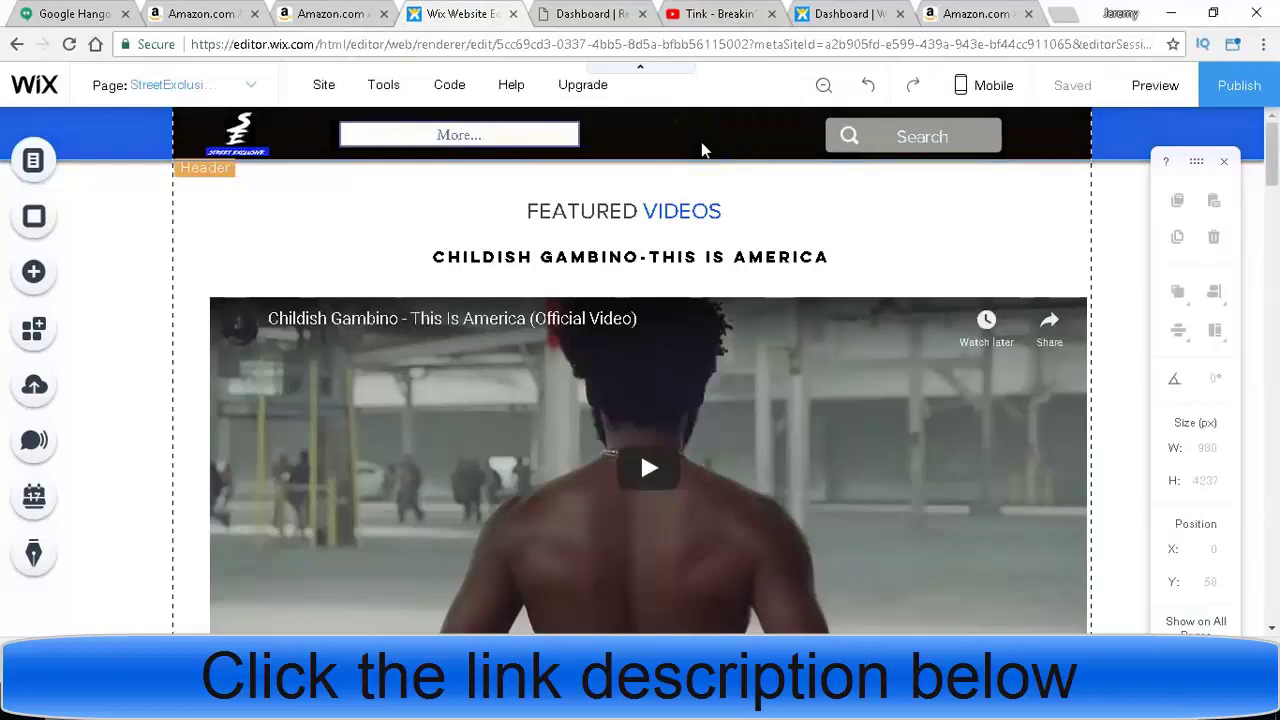
mouse_move(1250, 95)
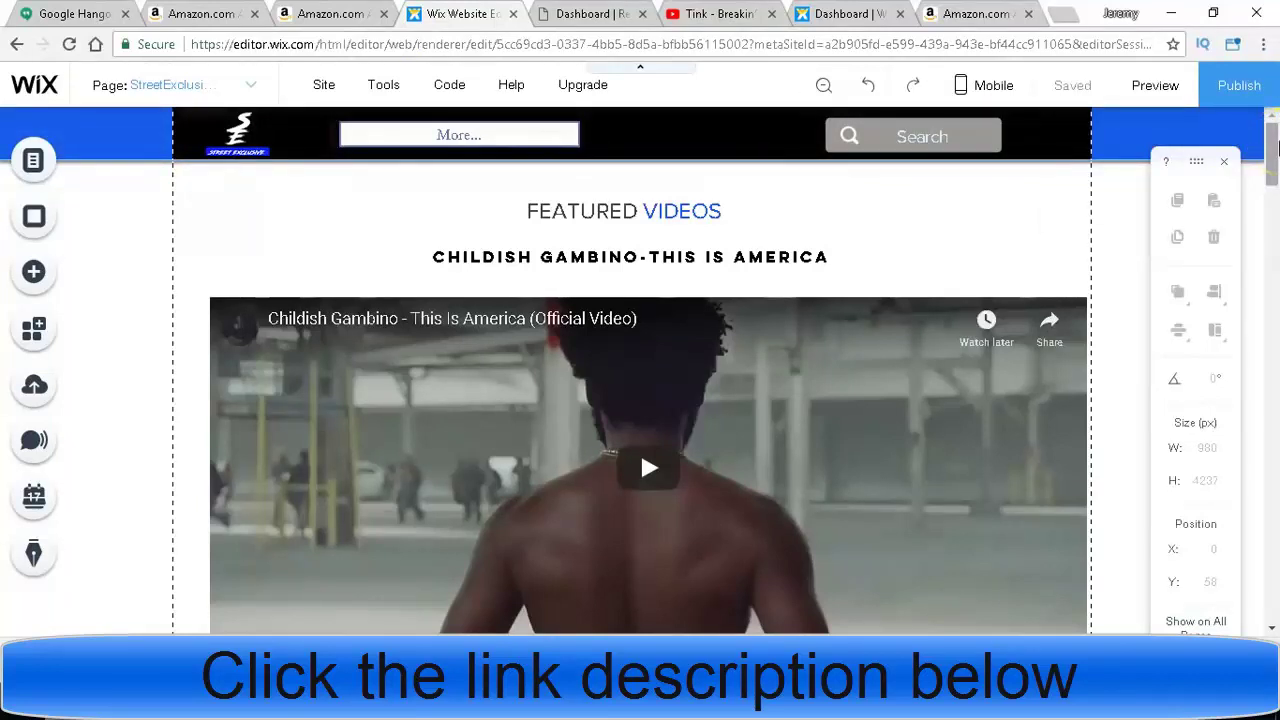
mouse_move(1276, 145)
mouse_down()
mouse_move(1260, 594)
mouse_move(1274, 165)
mouse_up()
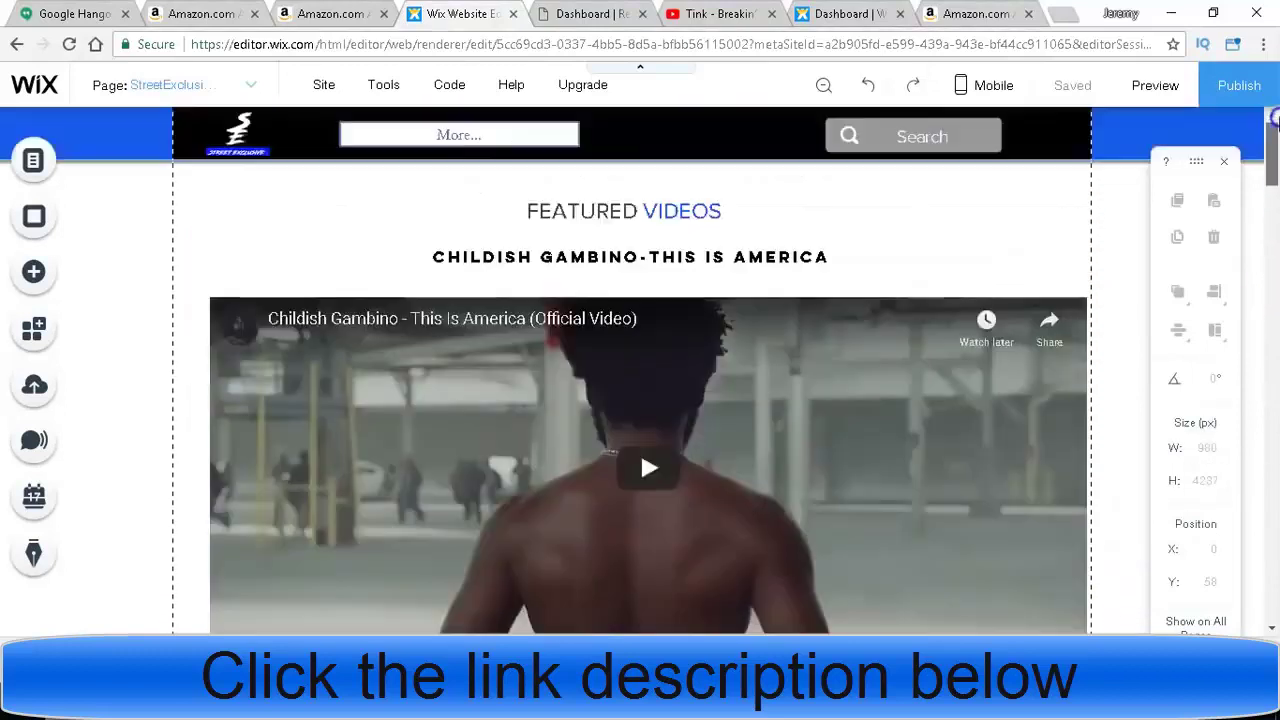
click(249, 84)
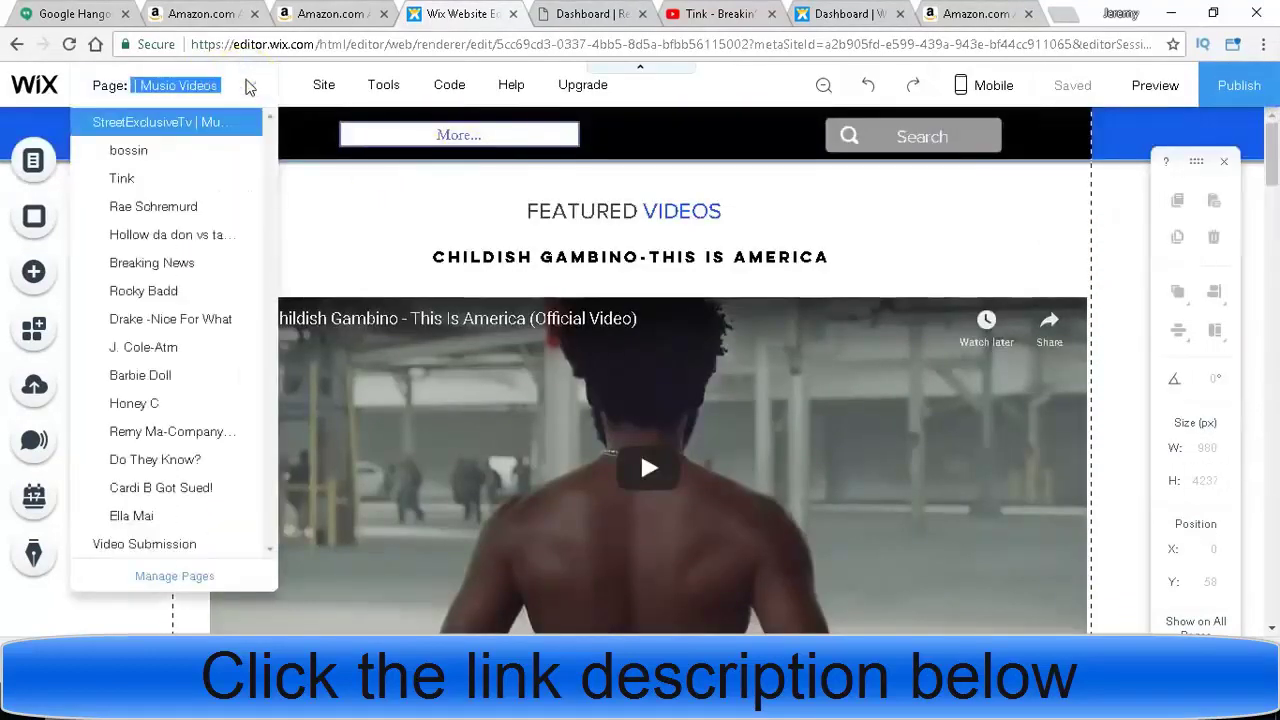
click(174, 216)
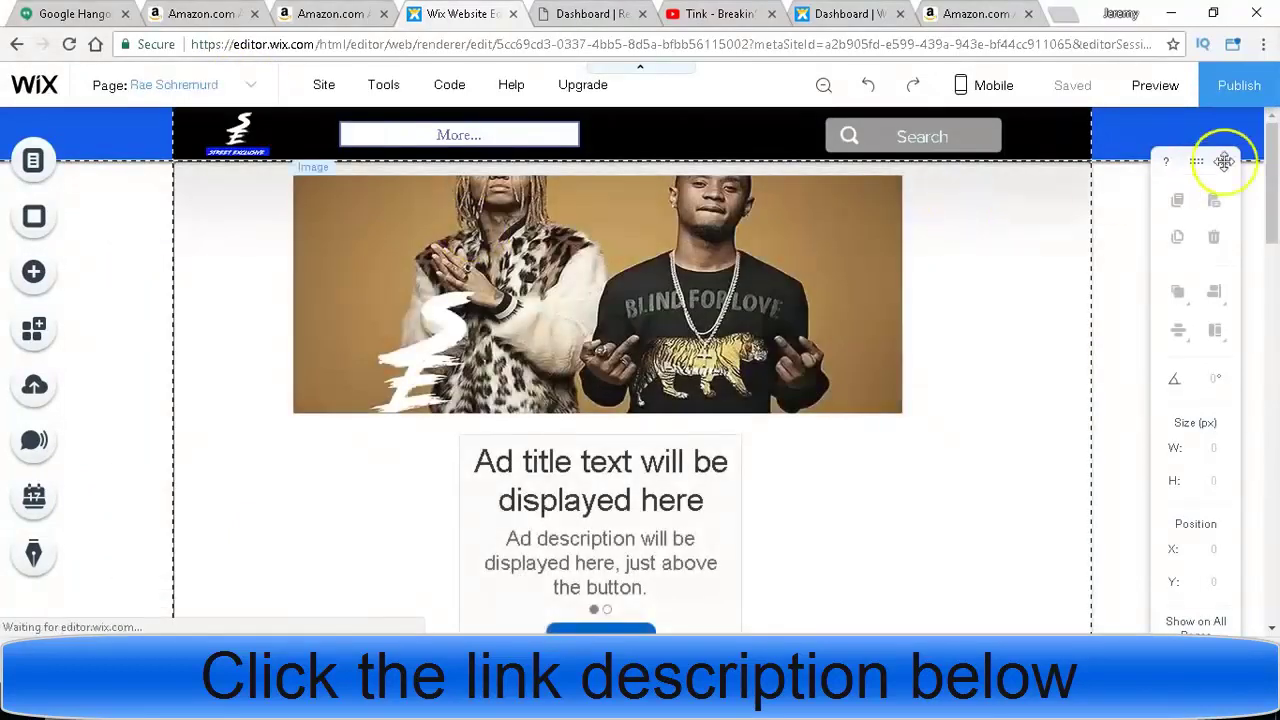
drag(1272, 165, 1276, 510)
drag(1262, 414, 1274, 100)
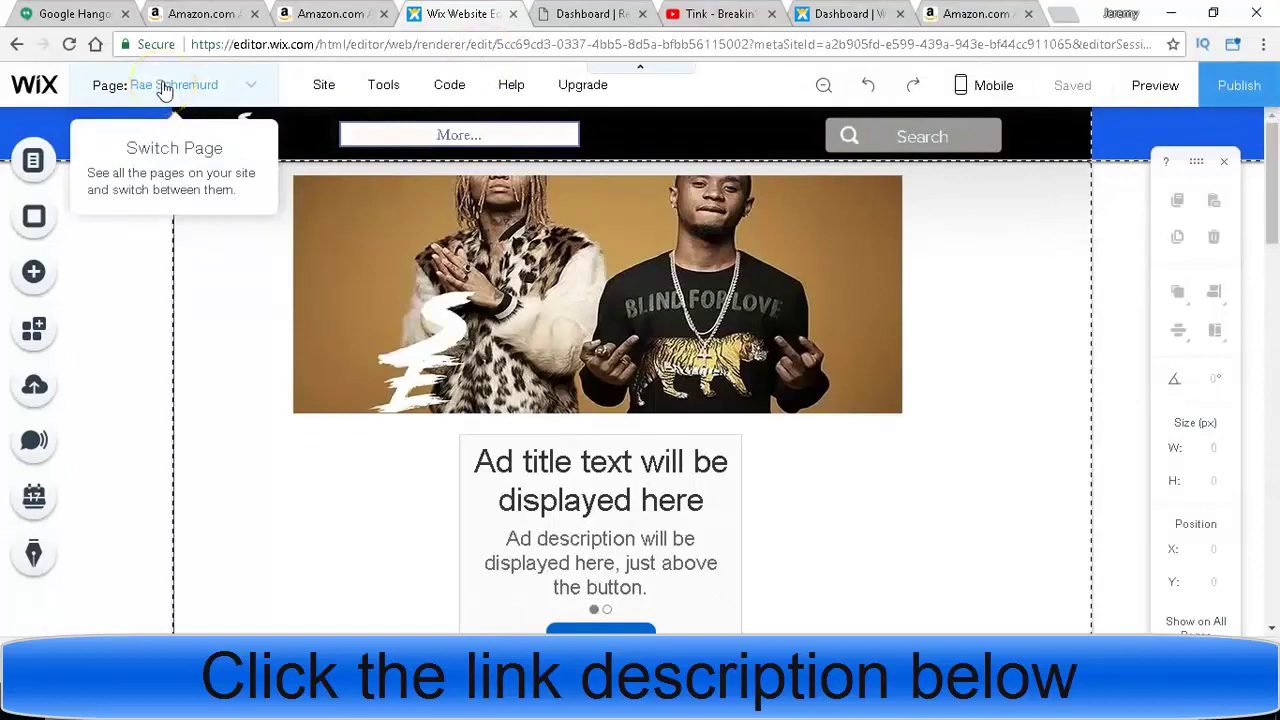
- Return to the StreetExclusiveTv home page and look through its video listings around May 14, 2018
click(229, 92)
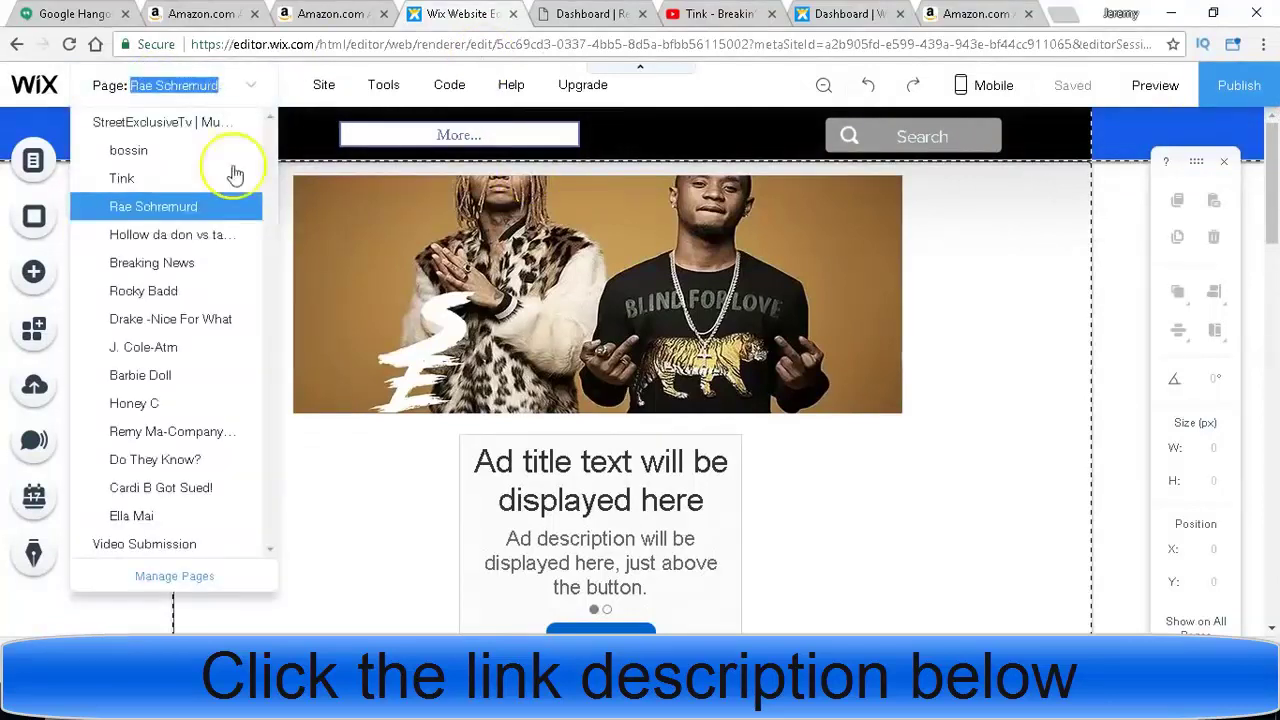
click(175, 140)
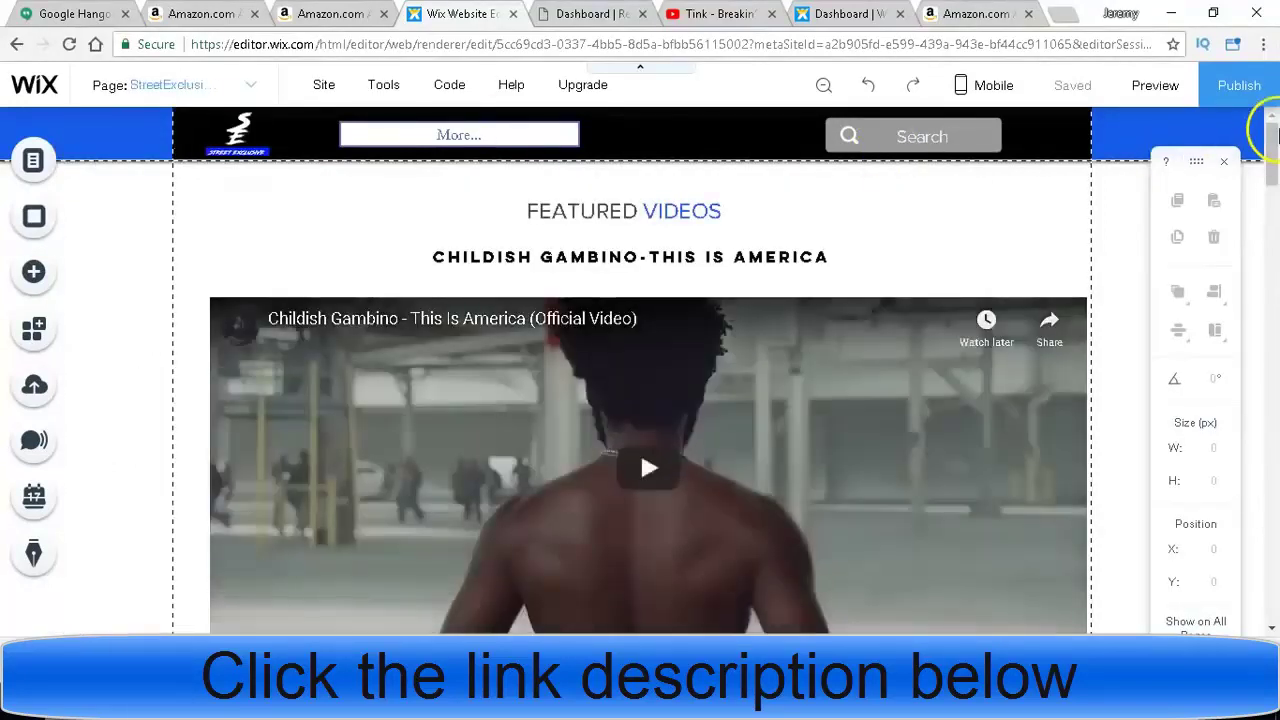
drag(1272, 135, 1274, 392)
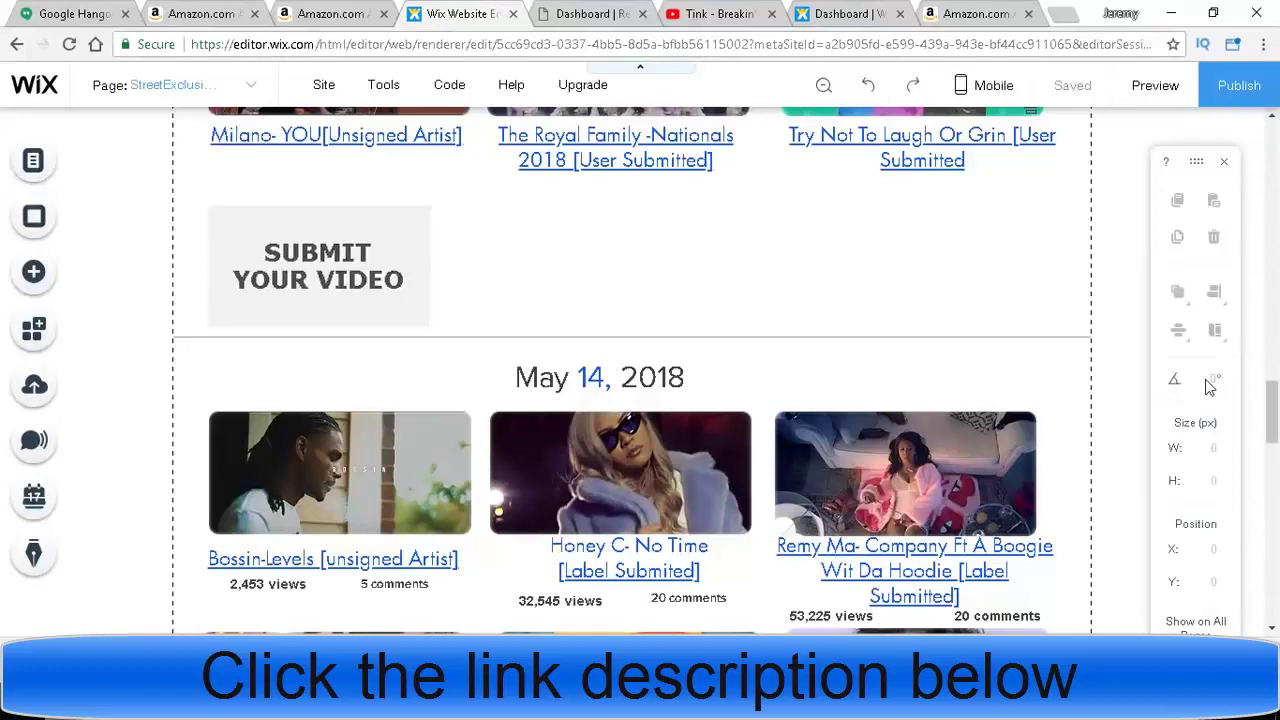
drag(1275, 414, 1275, 468)
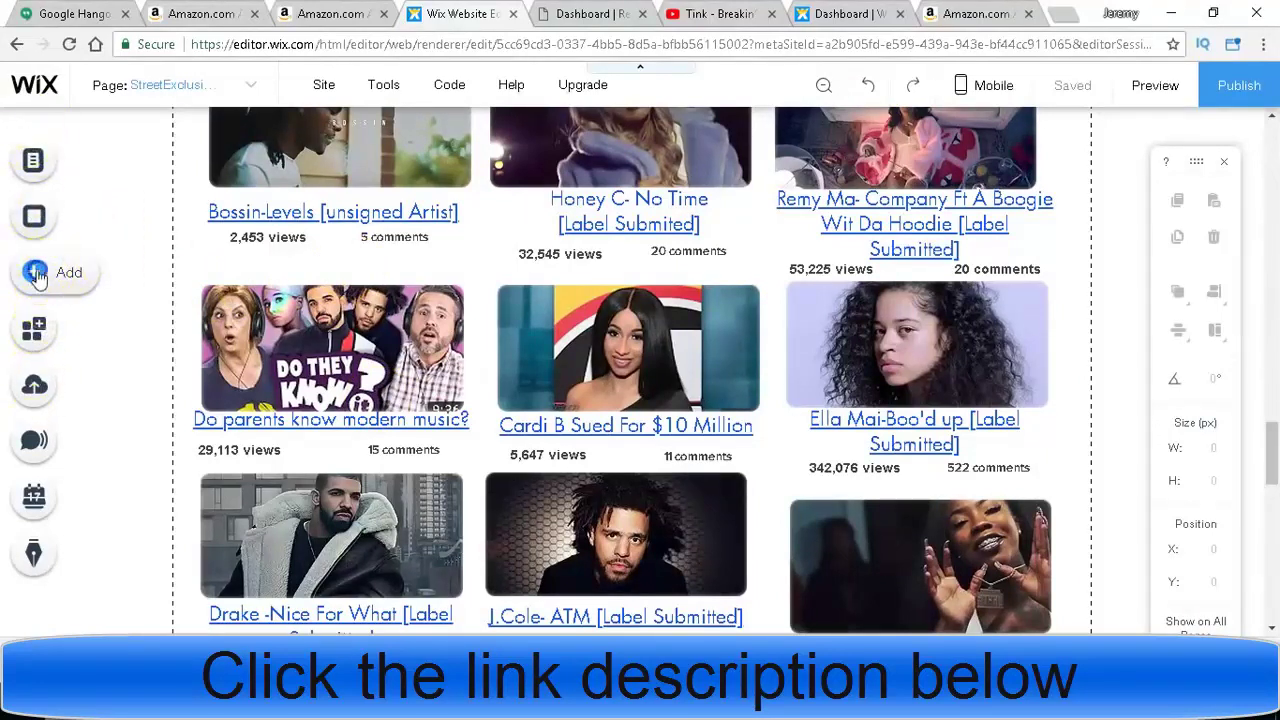
- Find Google AdSense among the related apps in the More category of addable elements, and close the element list
click(40, 273)
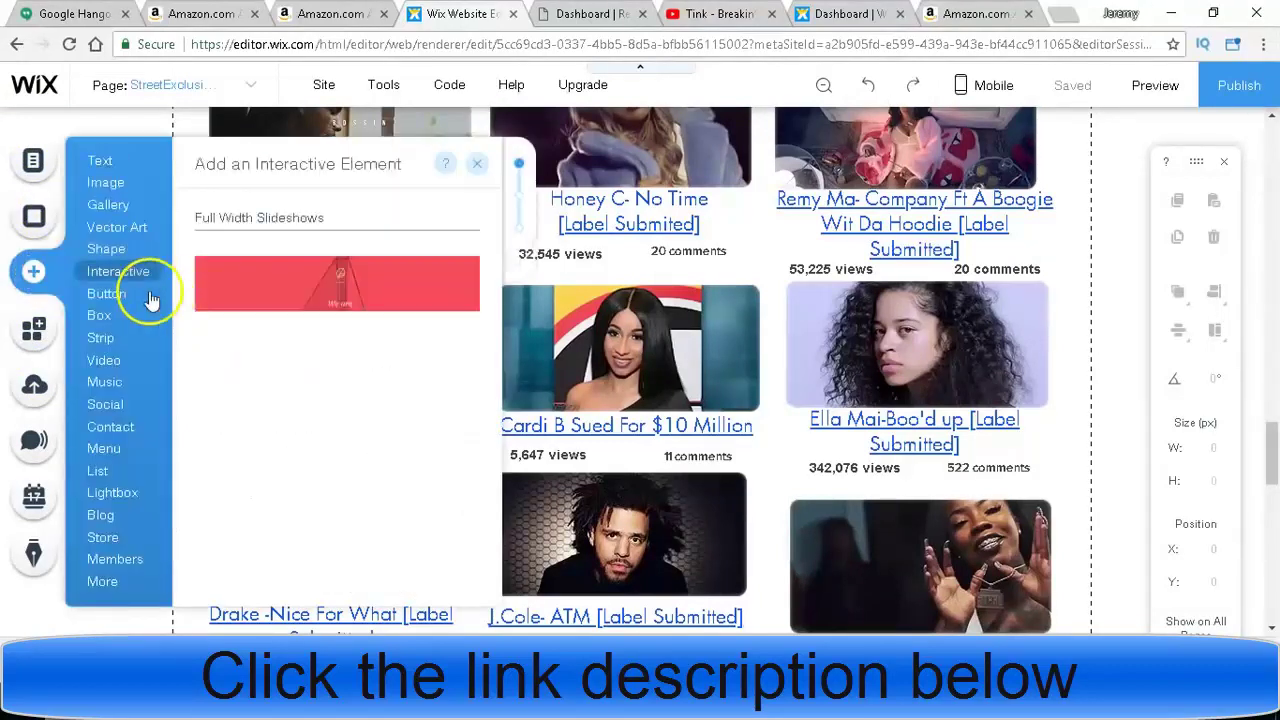
click(133, 366)
click(105, 580)
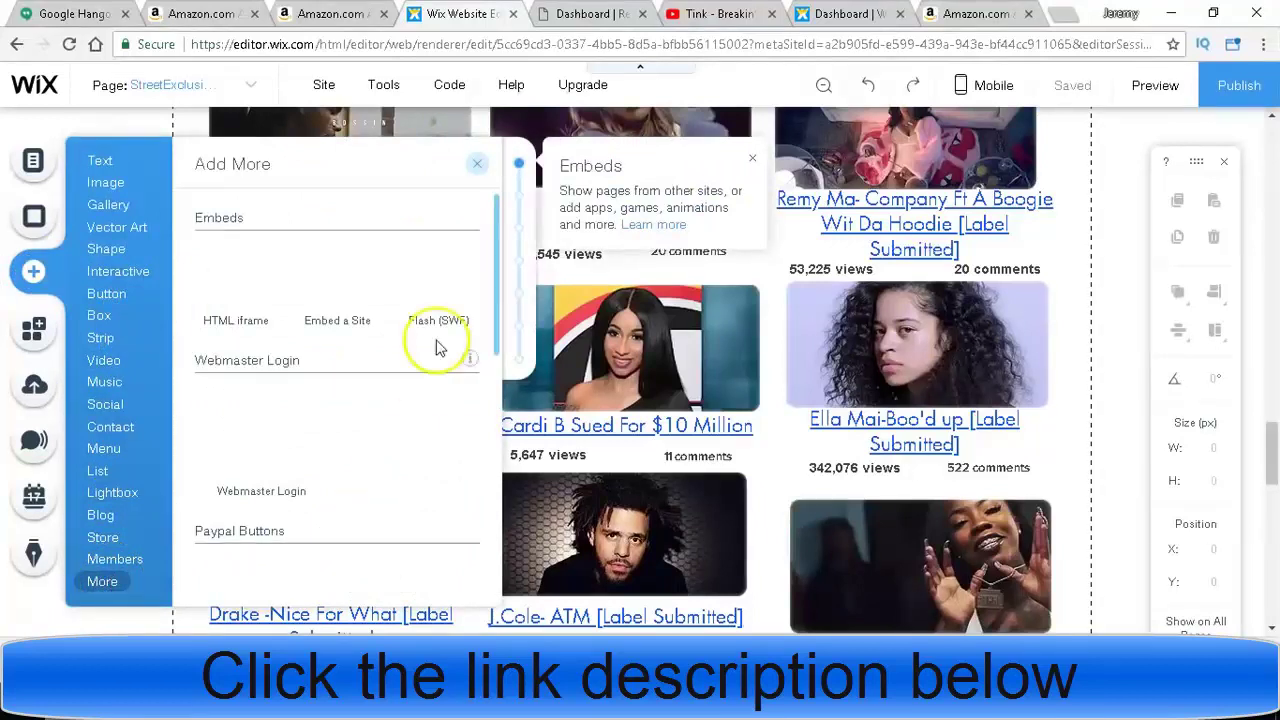
mouse_move(486, 290)
scroll(491, 306, down, 1)
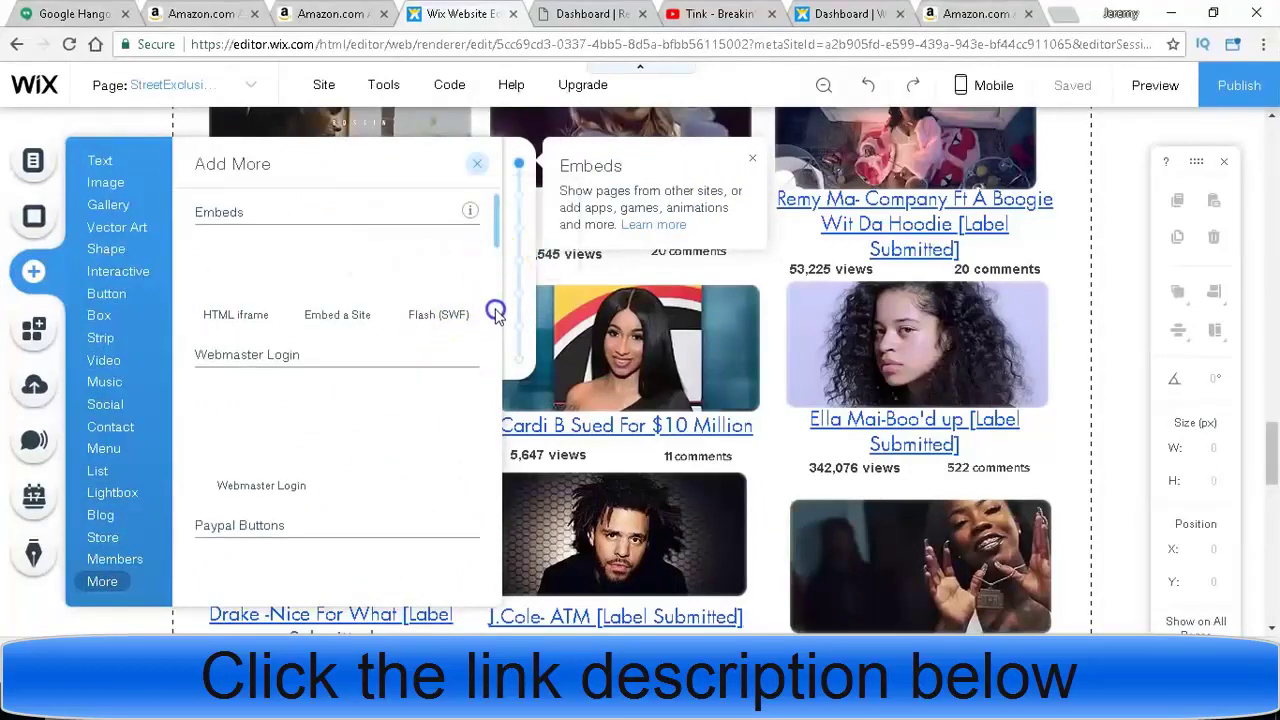
scroll(494, 328, down, 10)
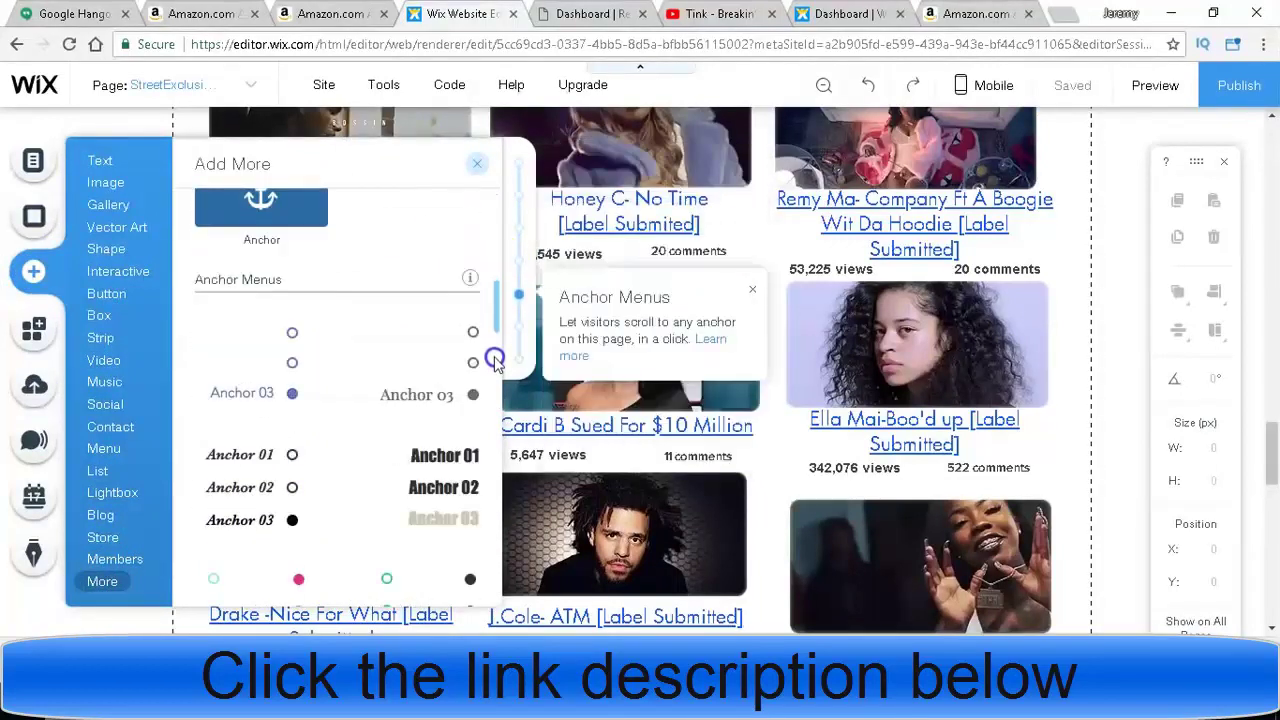
scroll(494, 460, down, 3)
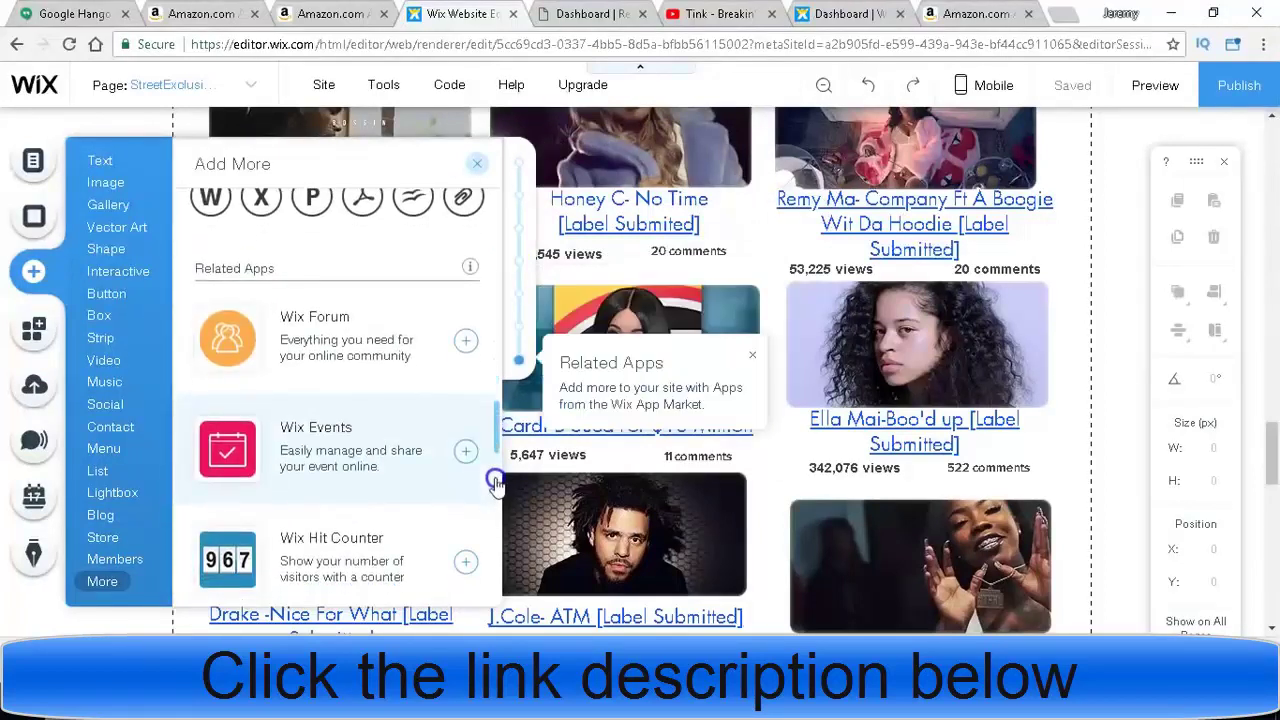
scroll(497, 451, up, 1)
scroll(500, 500, down, 4)
scroll(503, 540, down, 2)
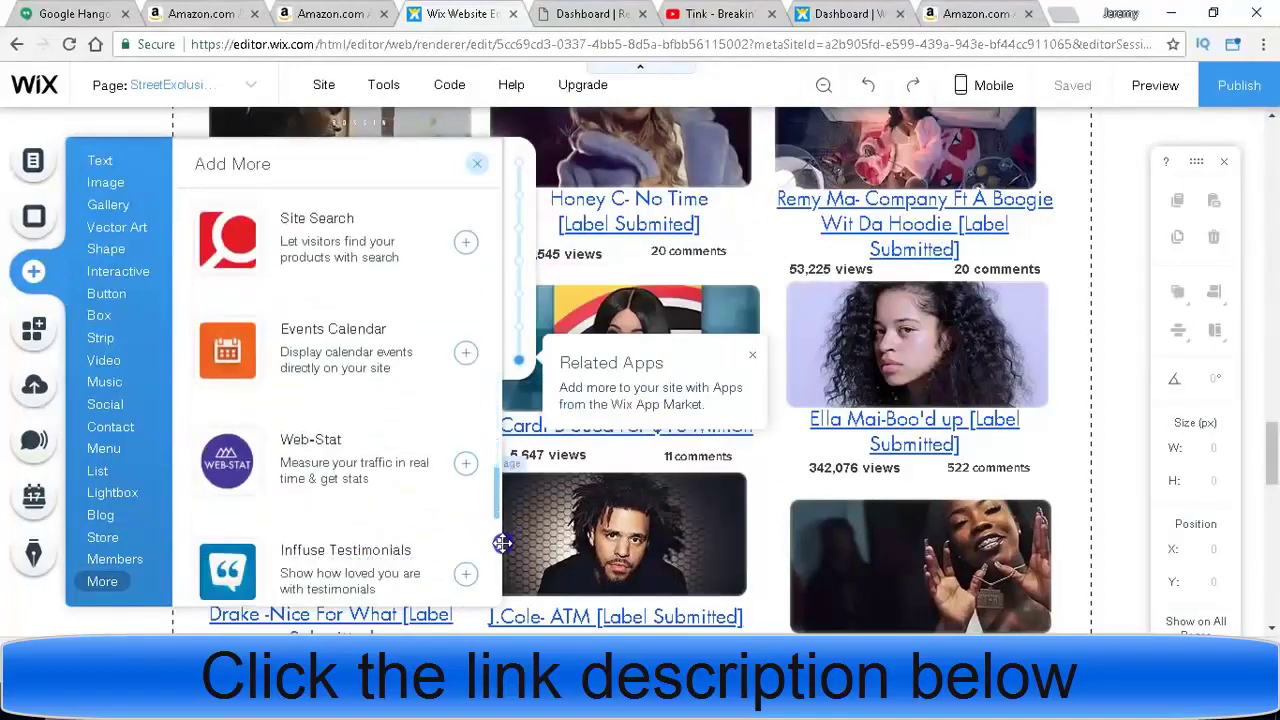
scroll(503, 565, down, 2)
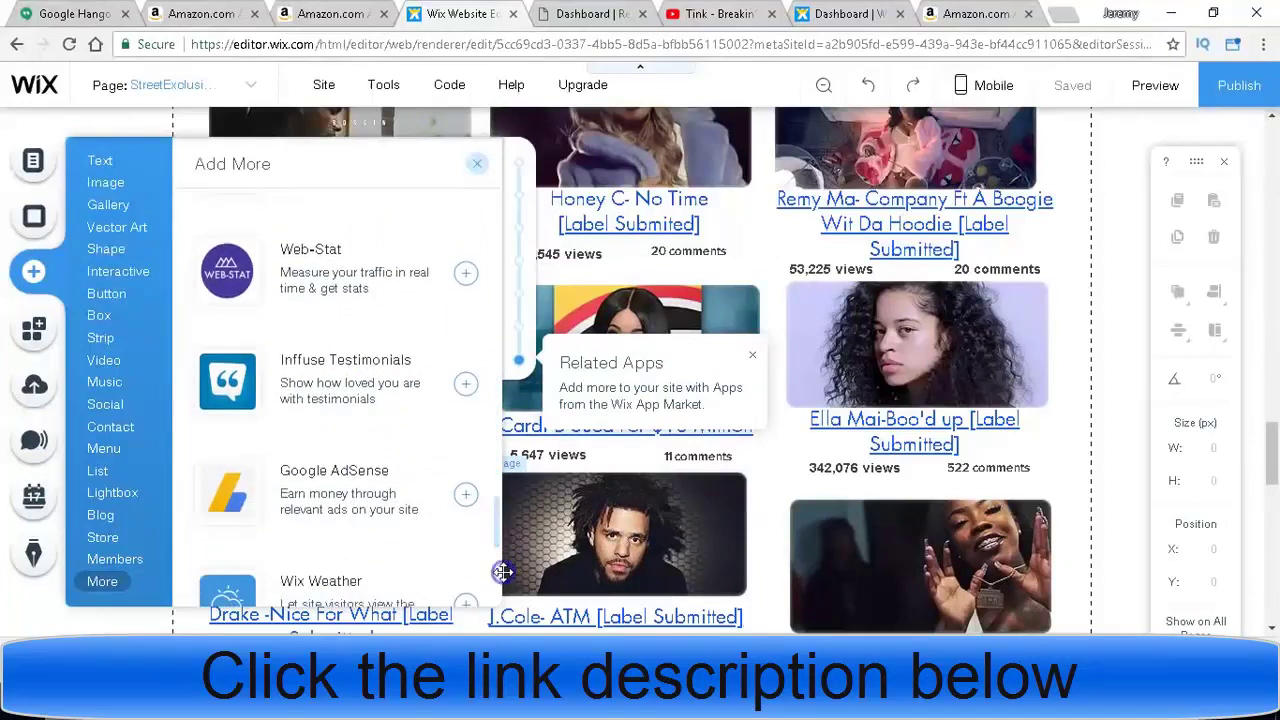
click(478, 503)
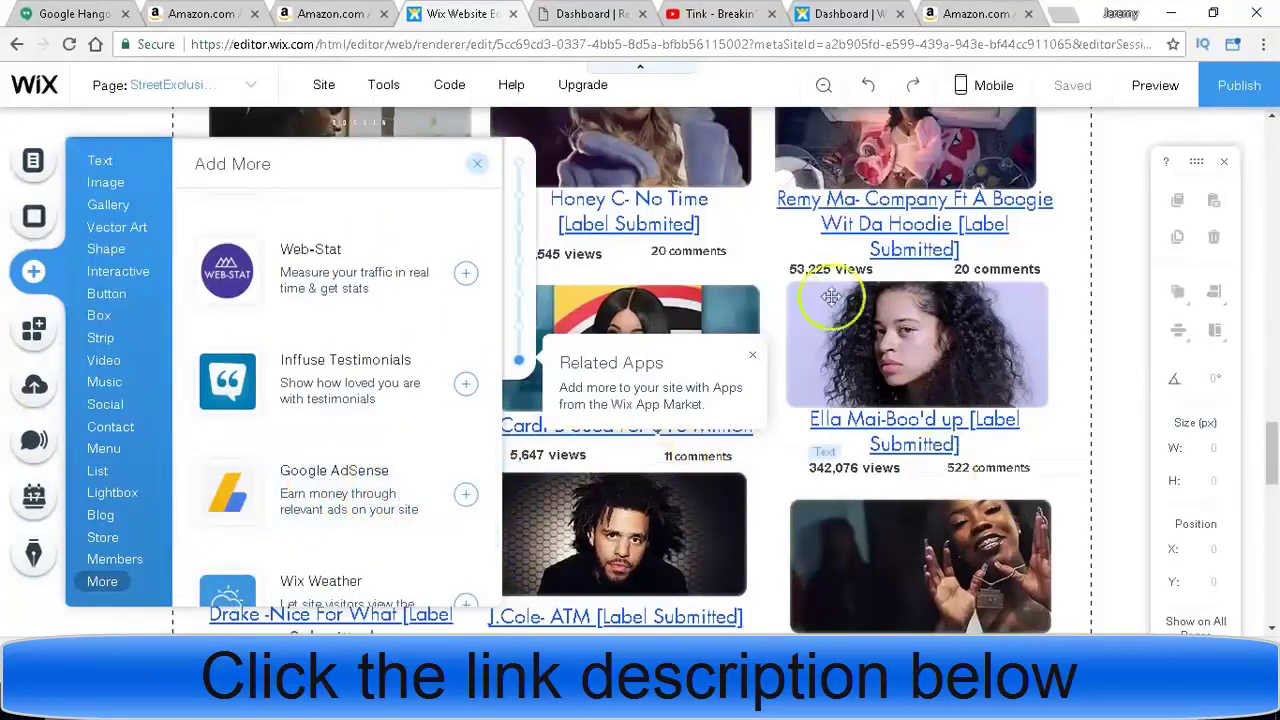
click(1135, 336)
- Review the home page from the May 14 listings back to the ad unit above Today's Videos
drag(1275, 375, 1277, 437)
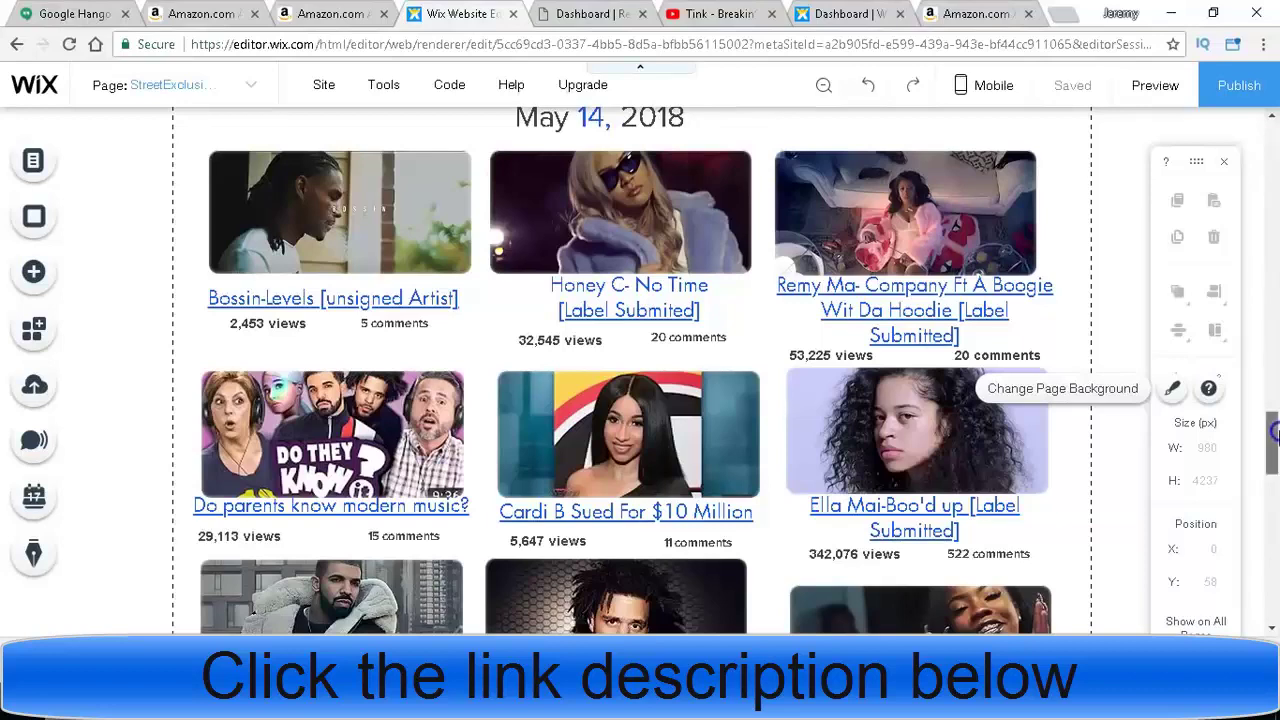
drag(1276, 432, 1277, 316)
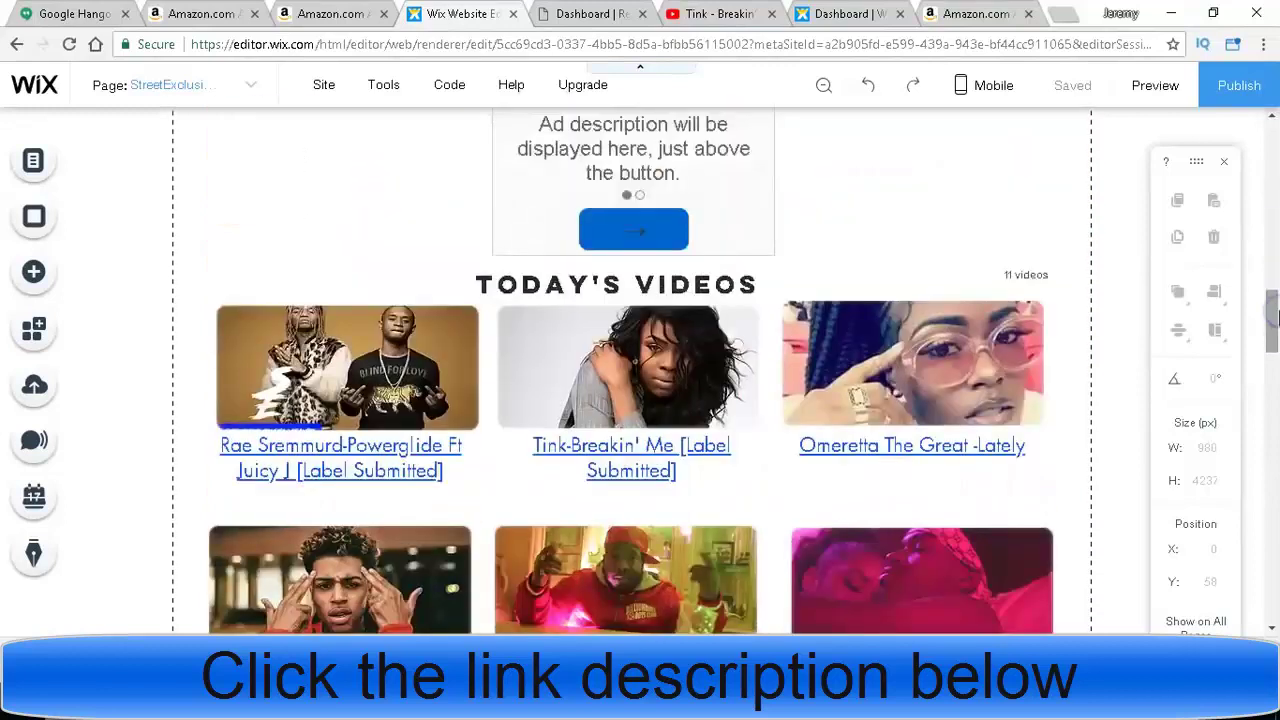